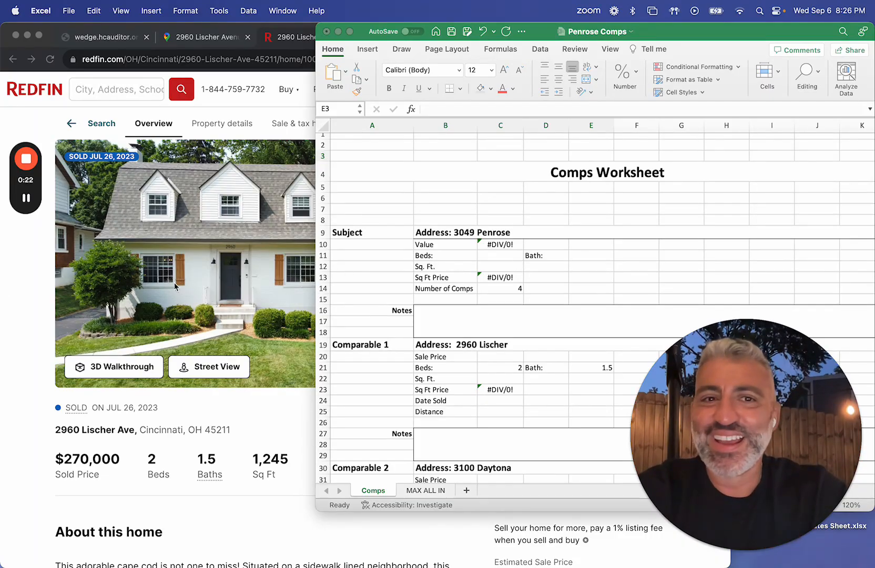
left_click(578, 155)
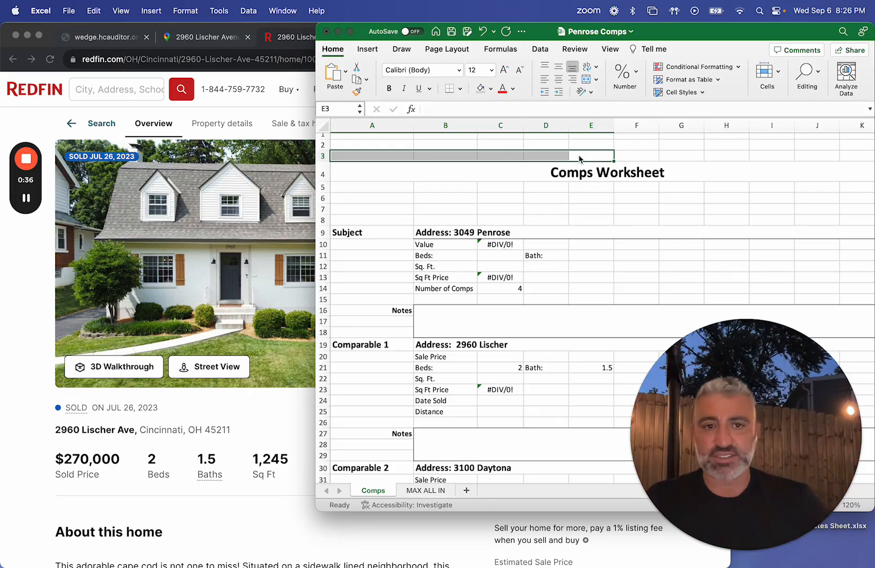
left_click(574, 177)
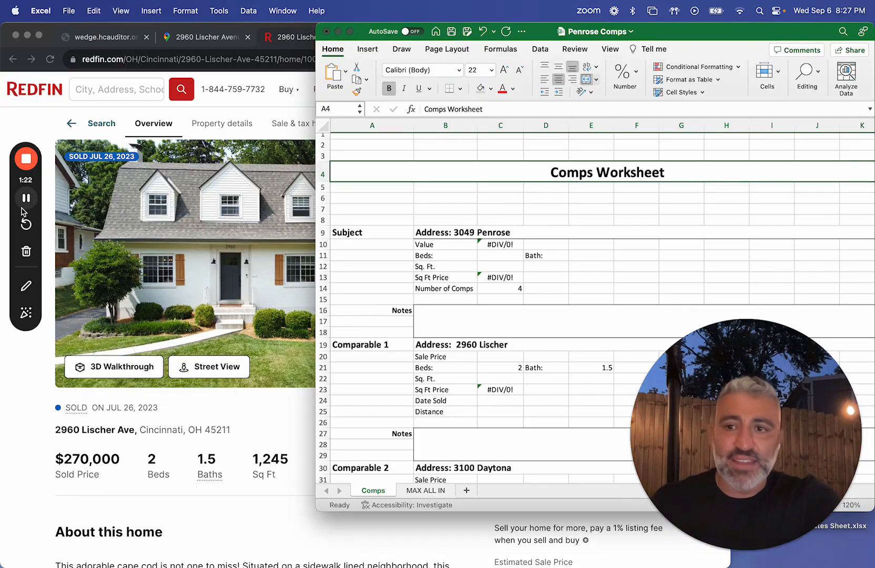
left_click(25, 202)
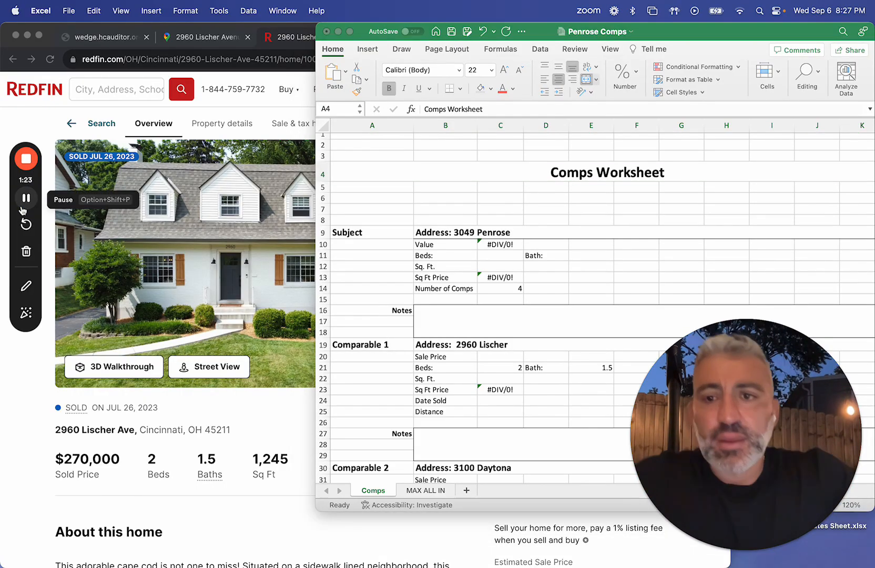
Step: Switch to Chrome and view the Google Maps walking route between the Comparable 1 house and the subject property
left_click(30, 431)
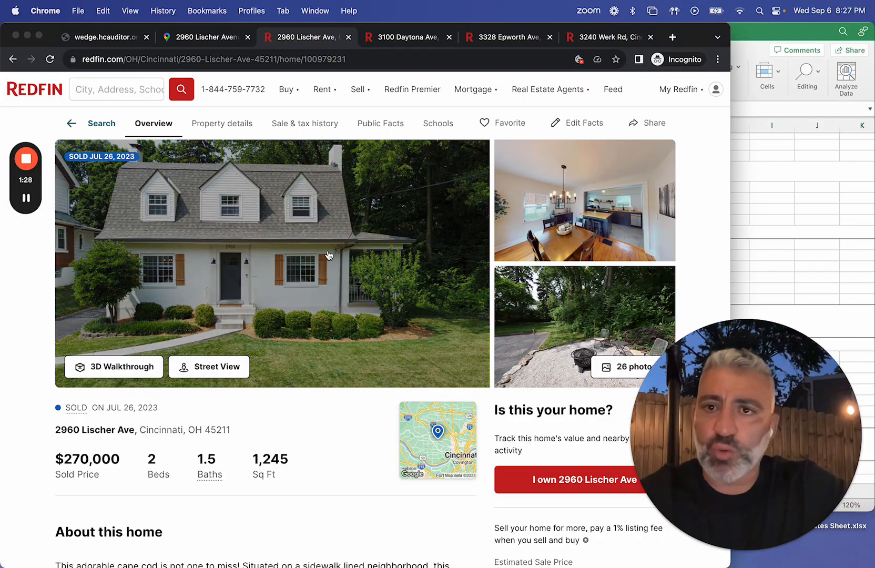
left_click(213, 38)
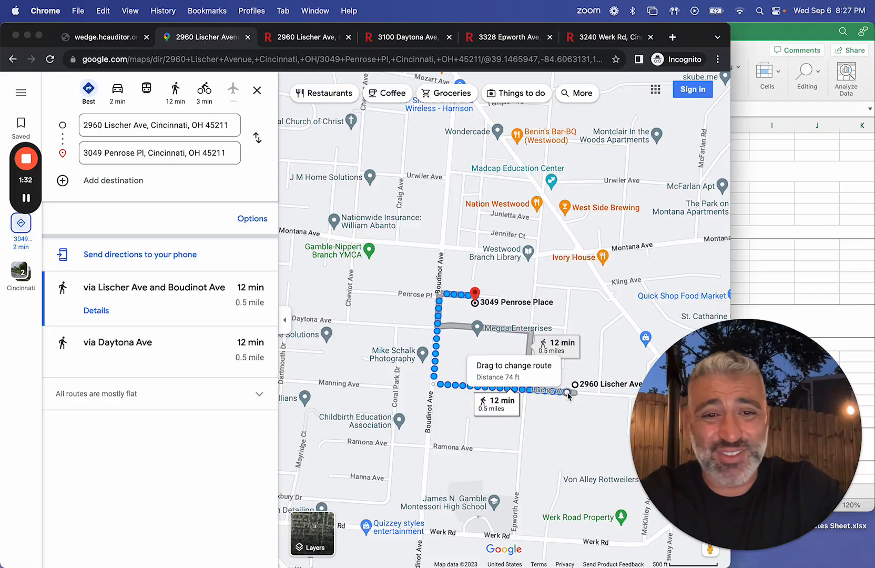
left_click(305, 37)
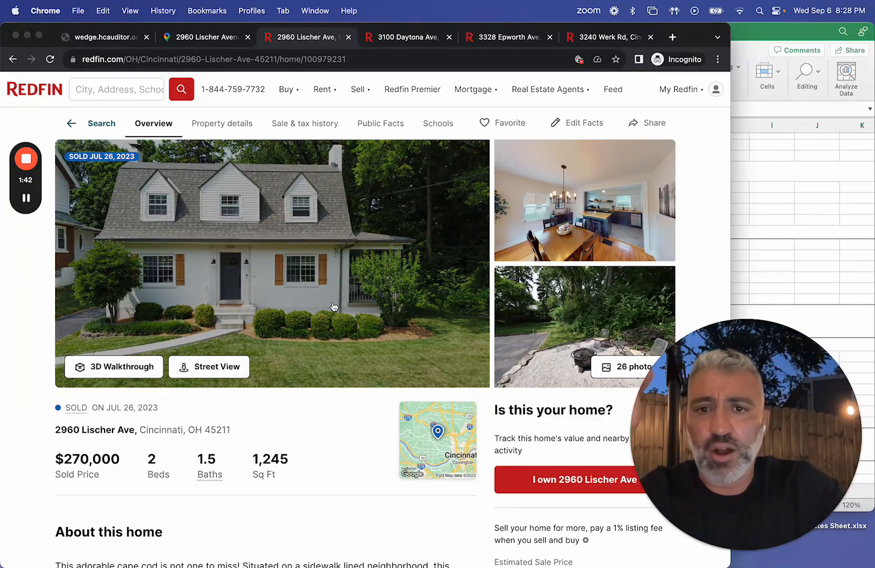
Step: Browse the Redfin listing photos of the Comparable 1 house from the exterior through to the kitchen
left_click(337, 305)
left_click(681, 321)
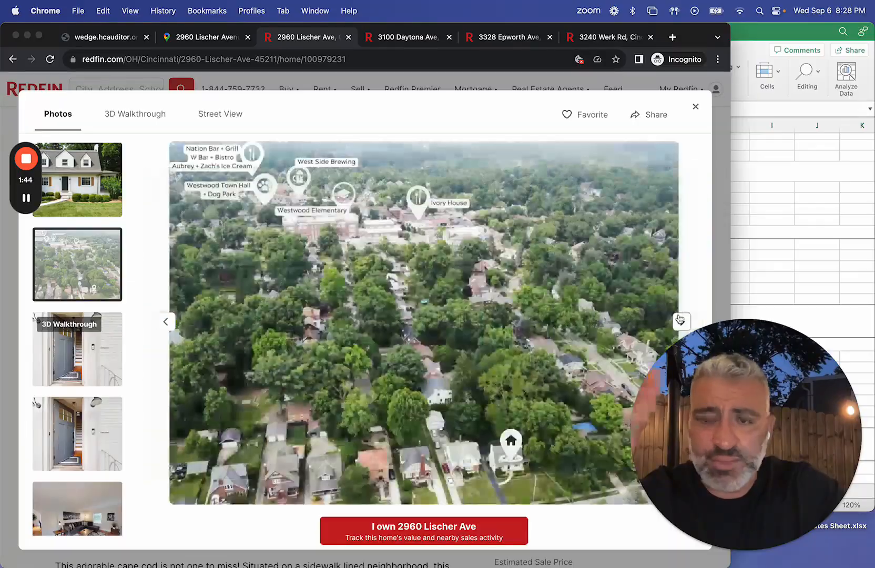
left_click(680, 321)
left_click(681, 320)
left_click(681, 321)
left_click(681, 320)
left_click(681, 321)
left_click(681, 320)
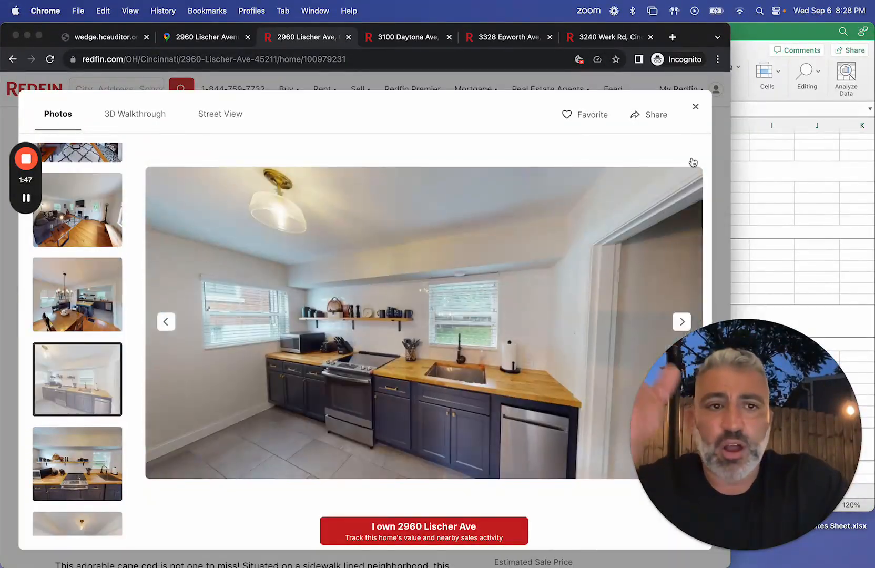
left_click(695, 106)
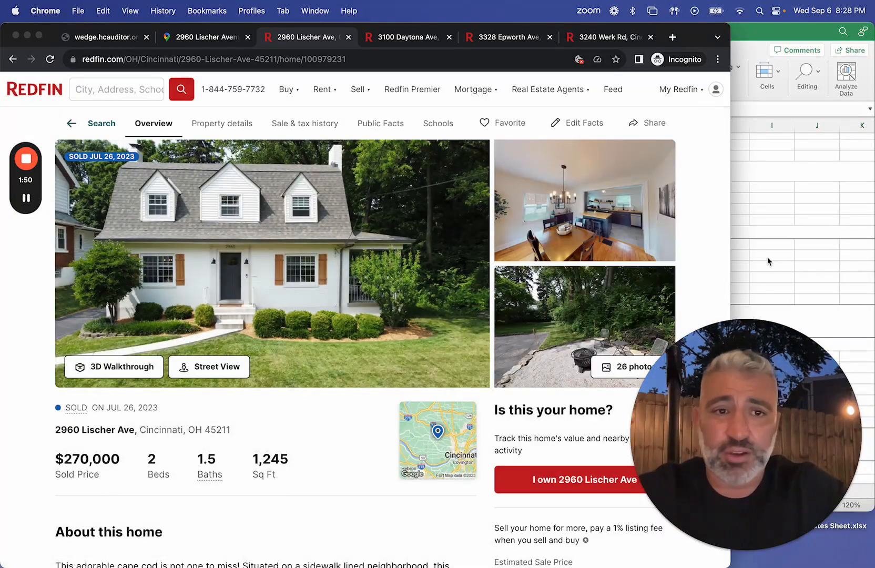
Step: Switch to the Excel Comps worksheet and enter 270000 as the sale price of Comparable 1
left_click(767, 257)
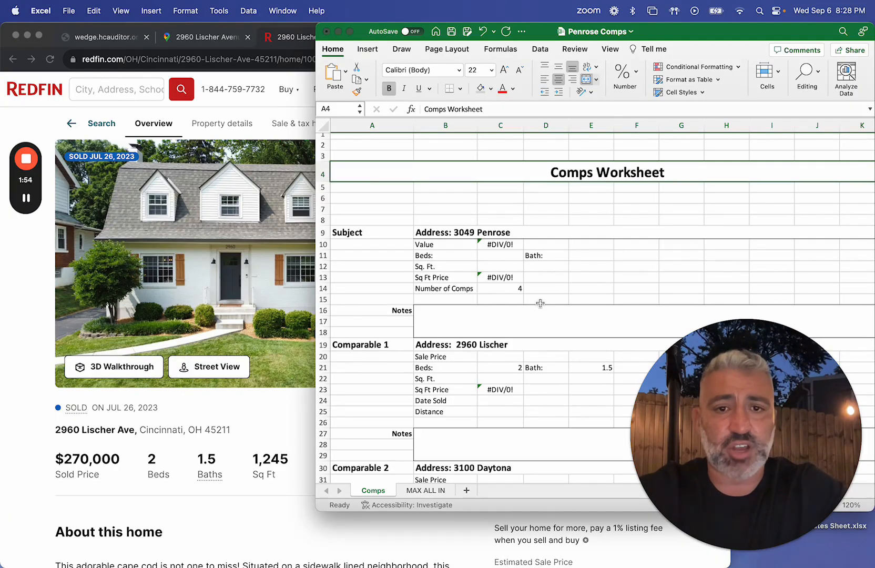
left_click(542, 235)
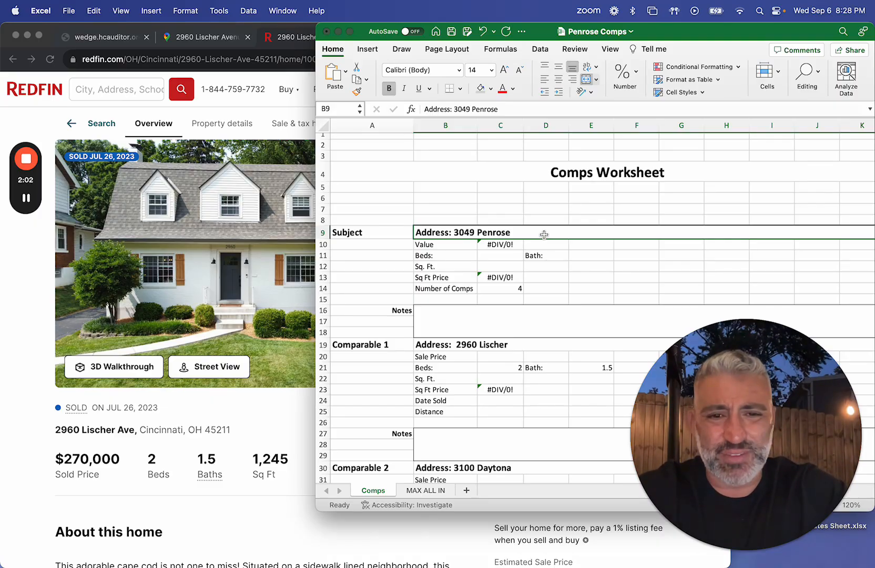
scroll(528, 273, "down", 3)
left_click(475, 279)
left_click(505, 291)
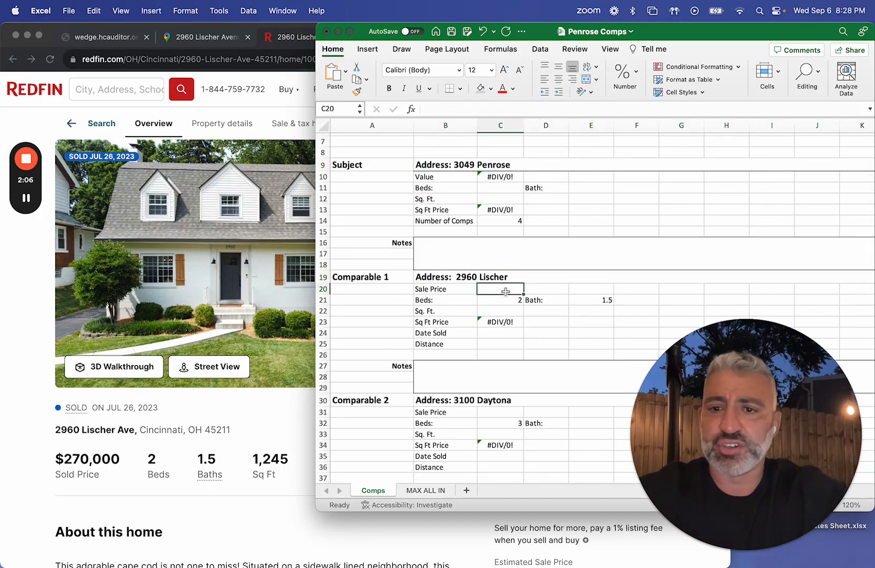
type("270,0")
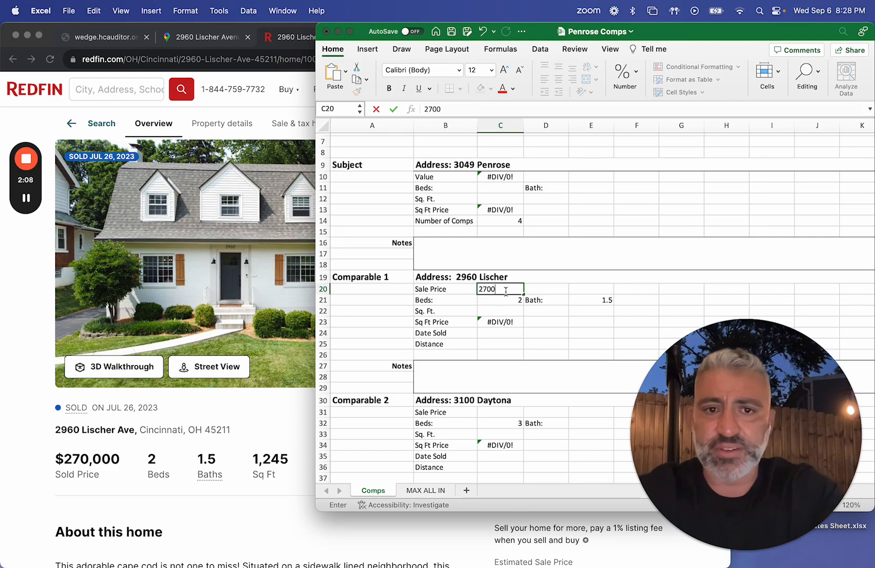
type("00")
key("Return")
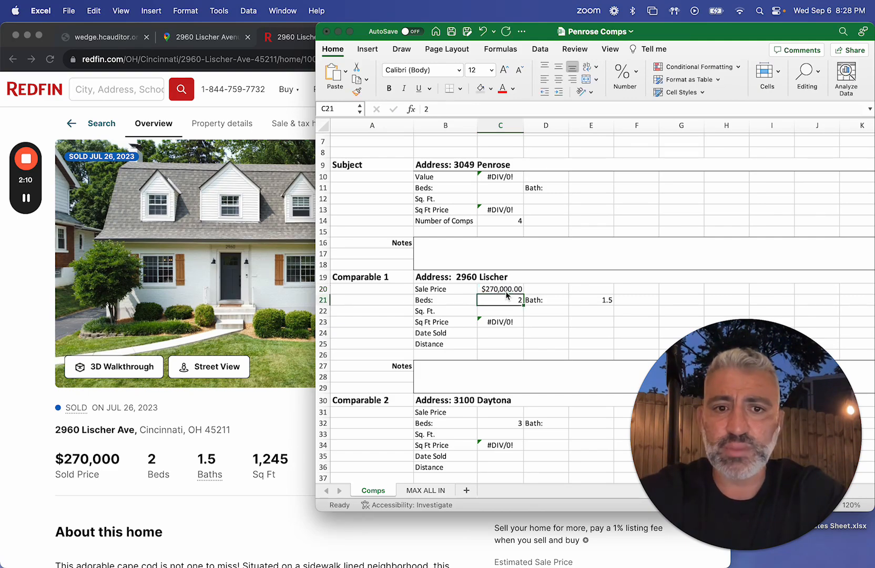
Step: Enter 1245 as Comparable 1's square footage and 7/26/23 as its date sold
key("Return")
type("1245")
key("Return")
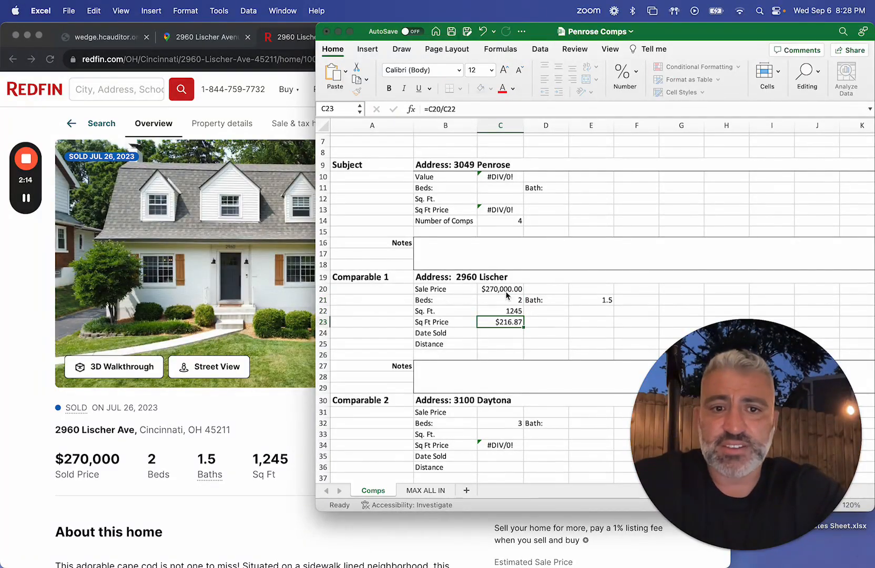
key("Return")
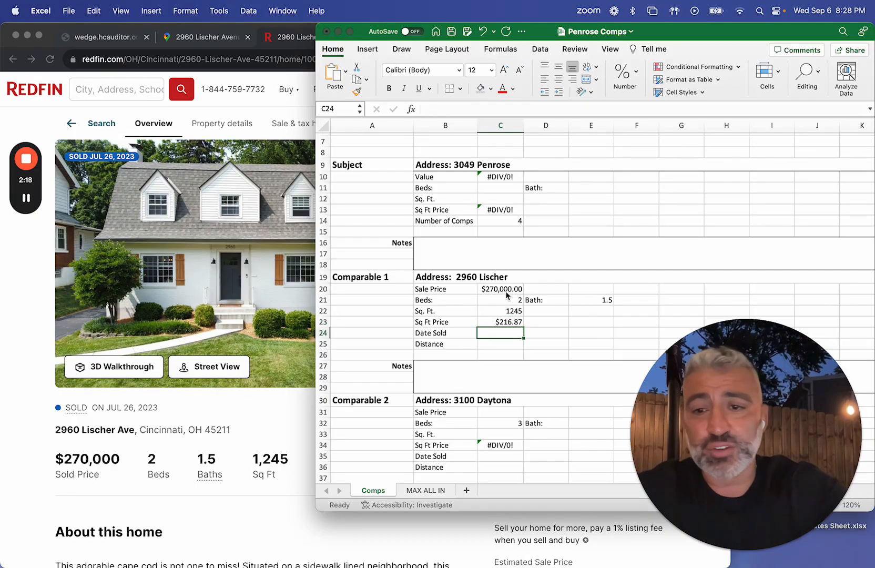
type("7/26")
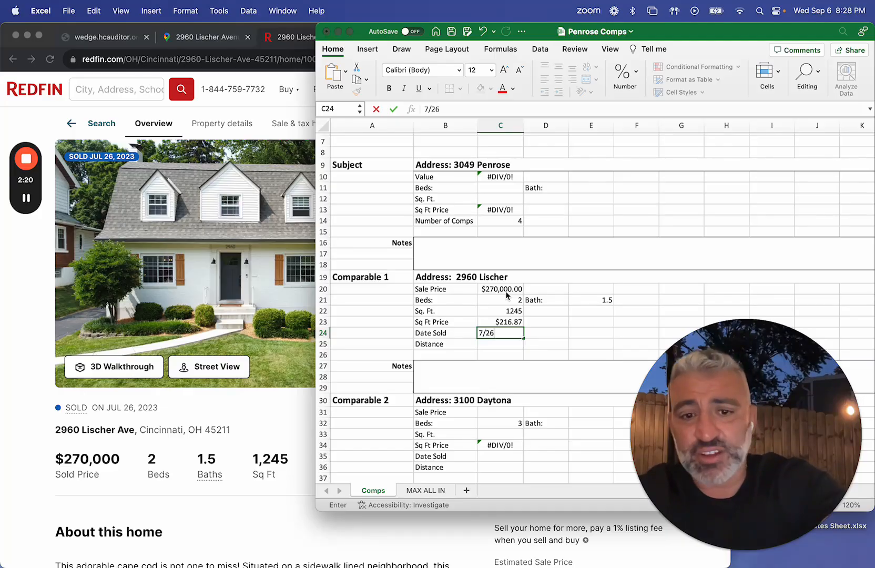
type("/23")
key("Return")
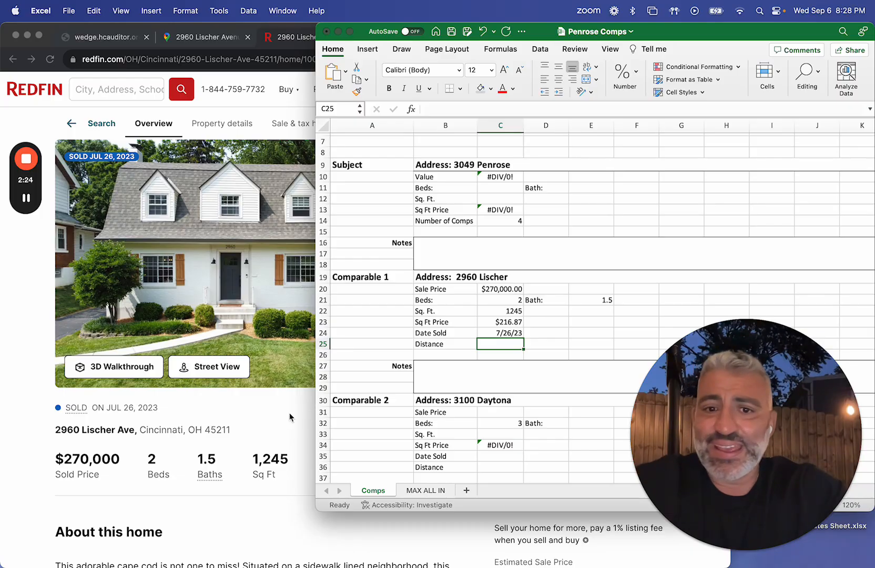
Step: Look up Comparable 1's walking distance to the subject in Google Maps and enter 0.5 as its distance in Excel
left_click(225, 44)
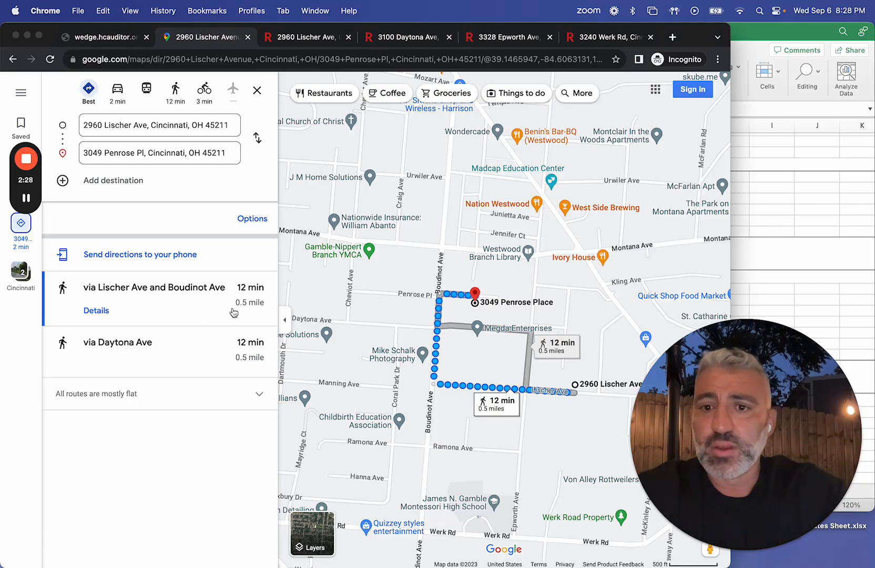
left_click(785, 212)
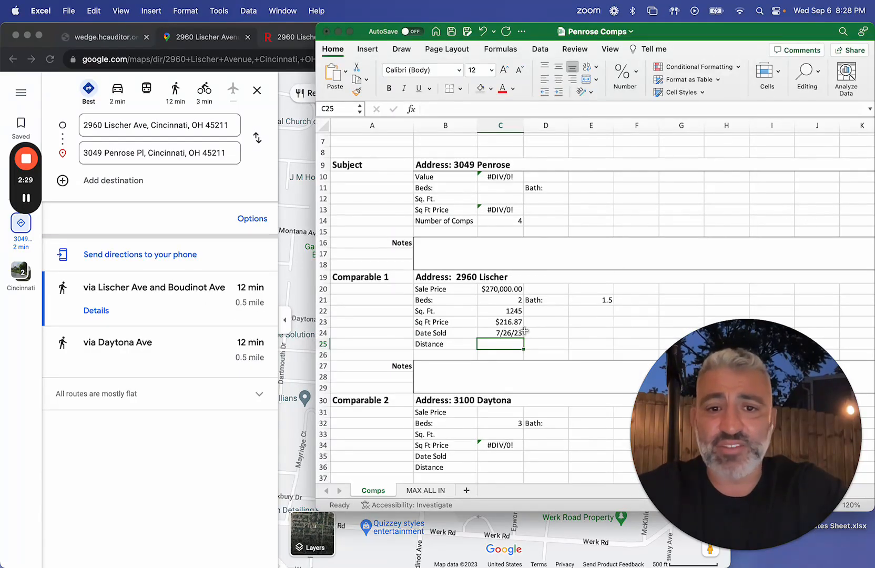
type("0.5")
key("Return")
left_click(502, 345)
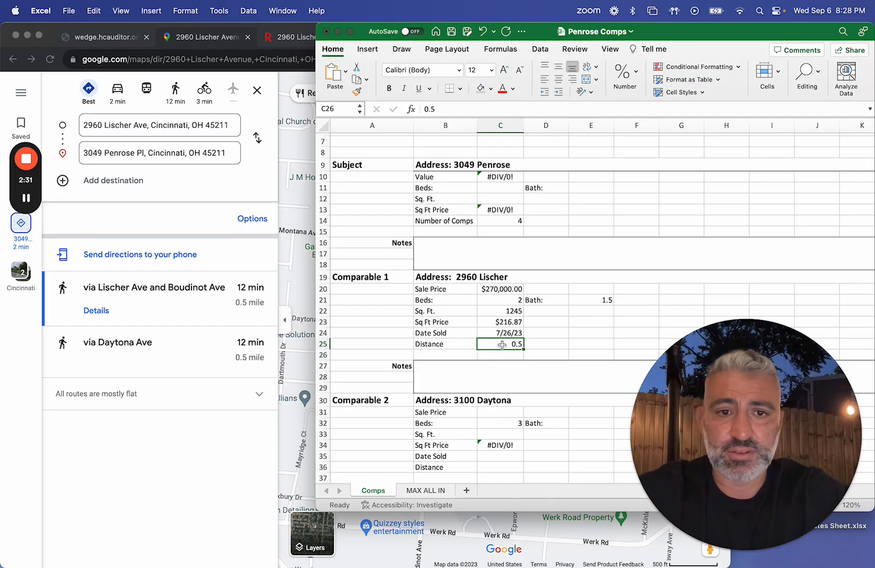
Step: Bring up the Comparable 2 Redfin listing beside the Excel worksheet and enter 265,000 as its sale price
scroll(505, 345, "down", 5)
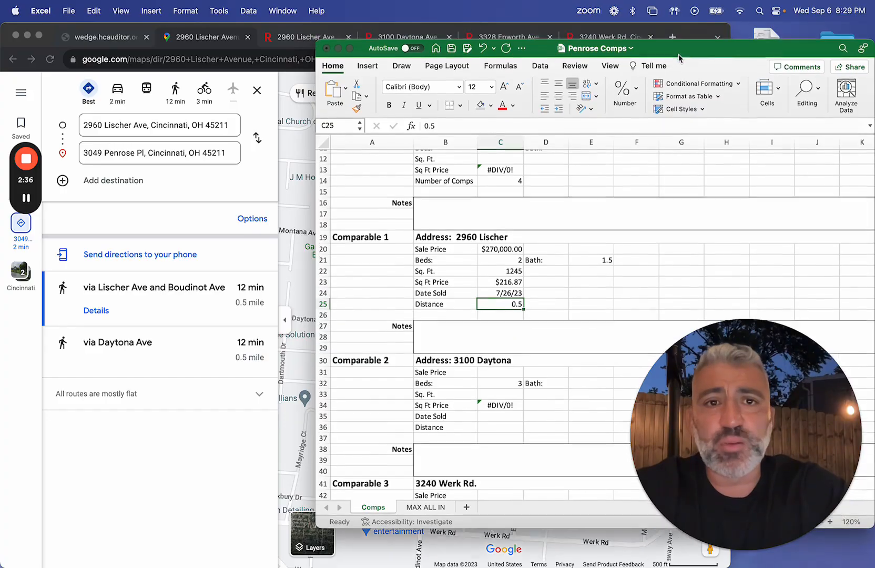
left_click_drag(679, 34, 681, 65)
left_click(417, 45)
left_click(822, 221)
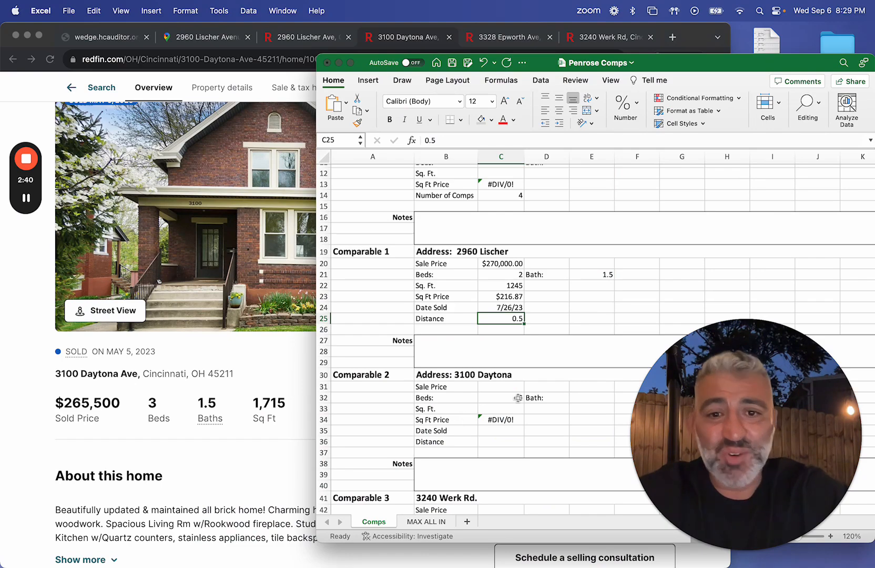
left_click(503, 388)
type("2")
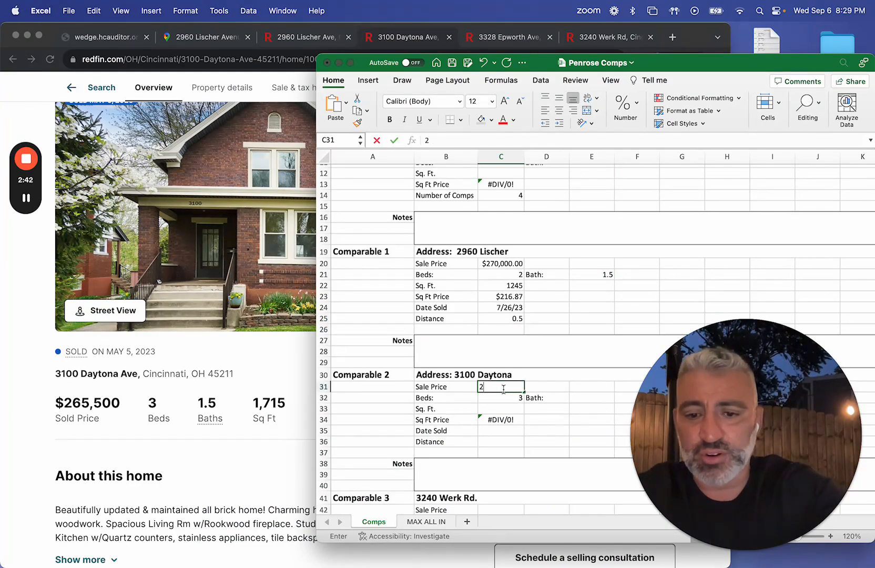
type("65,000")
key("Return")
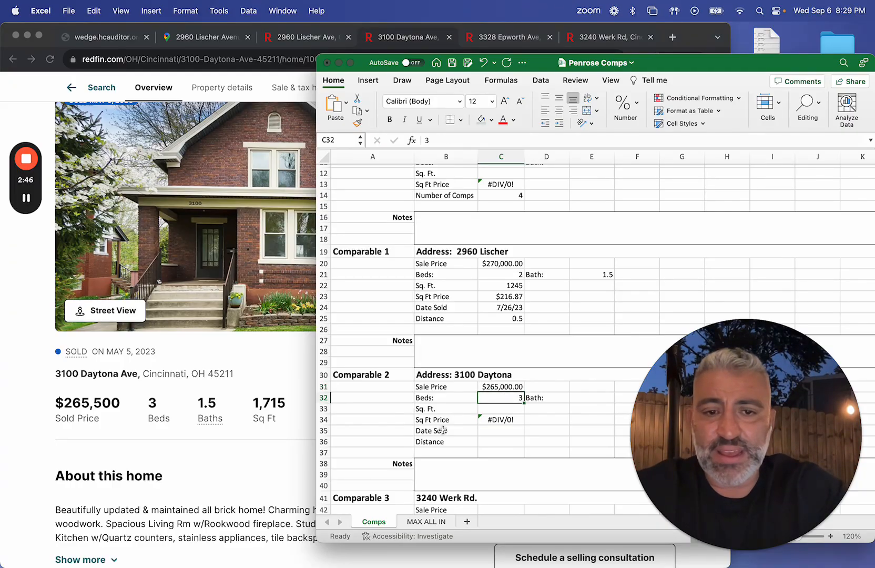
Step: Enter 1.5 baths and a square footage of 1,715 for Comparable 2
left_click(578, 399)
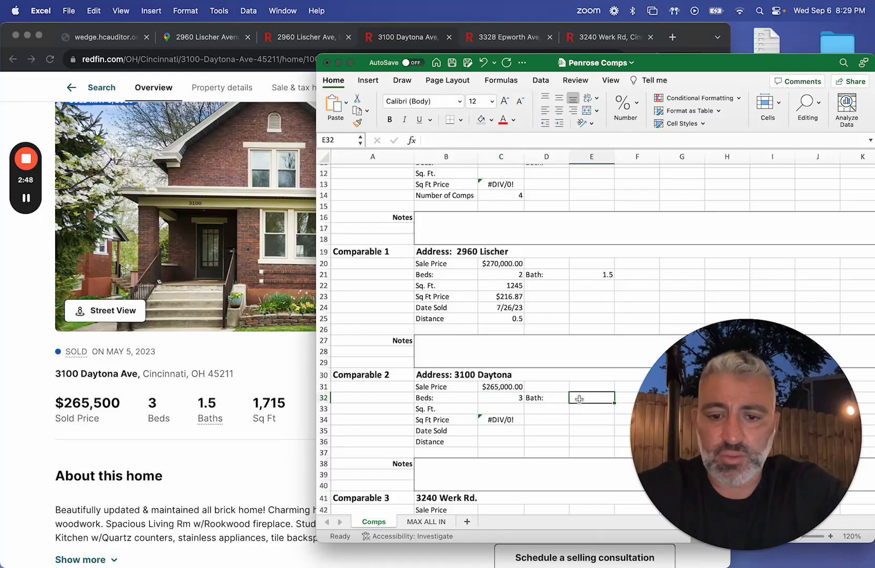
type("1")
key("Return")
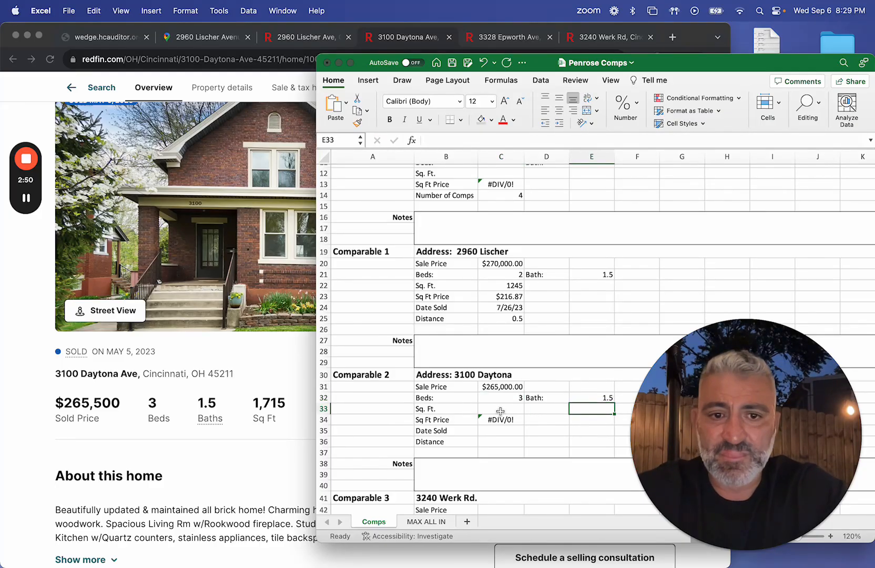
left_click(500, 409)
type("1,715")
key("Return")
key("Return")
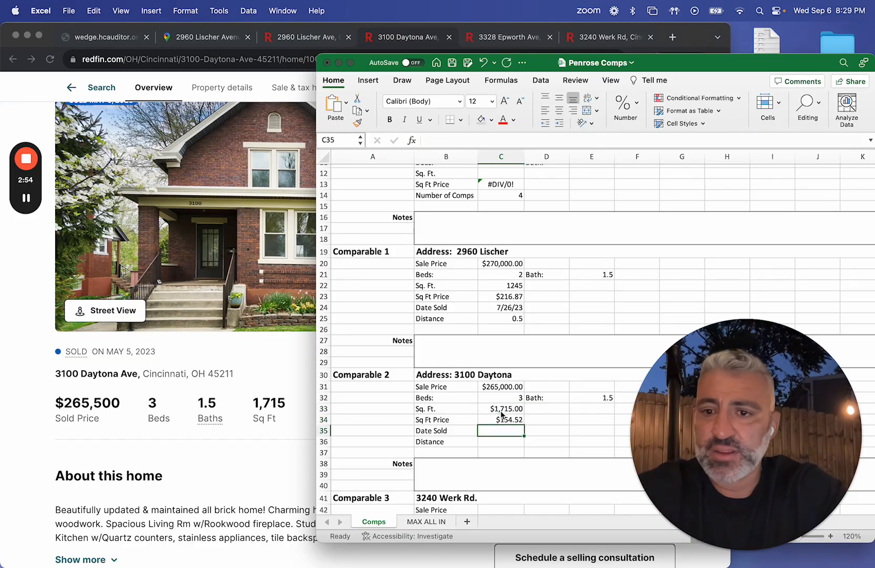
Step: Enter 5/5/23 as the date sold for Comparable 2
type("5/52")
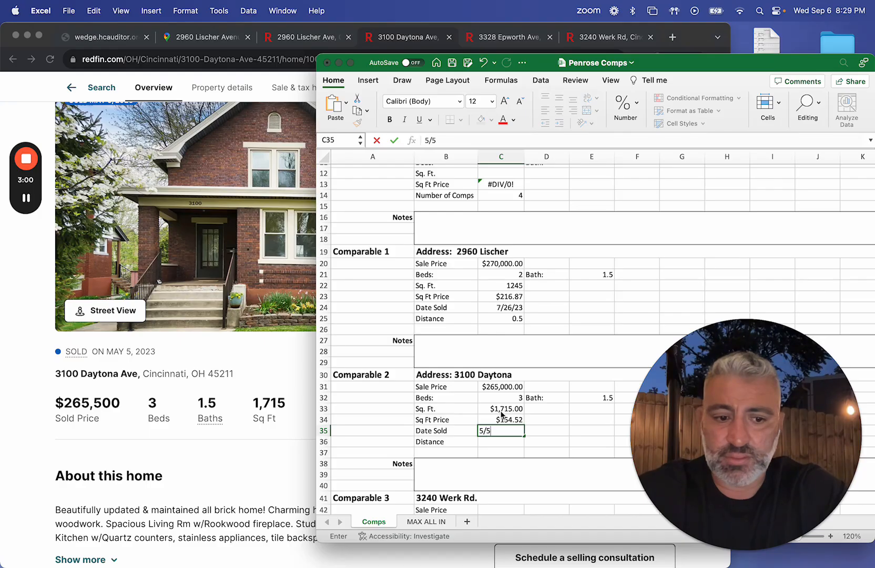
type("03")
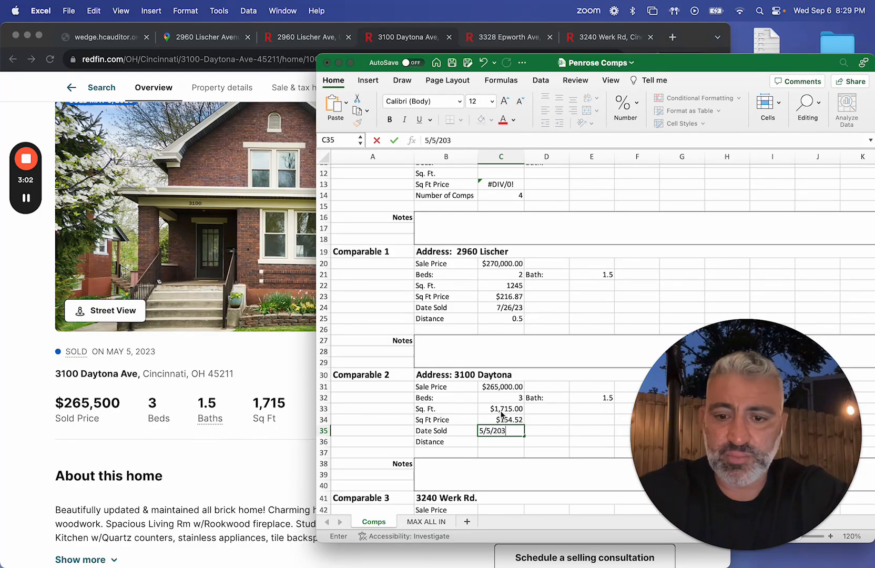
type("3")
key("Return")
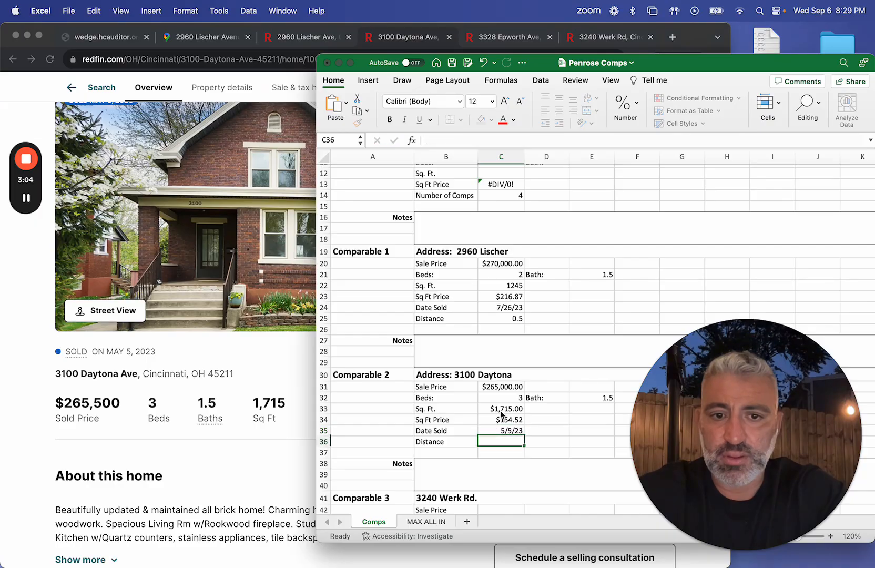
key("Return")
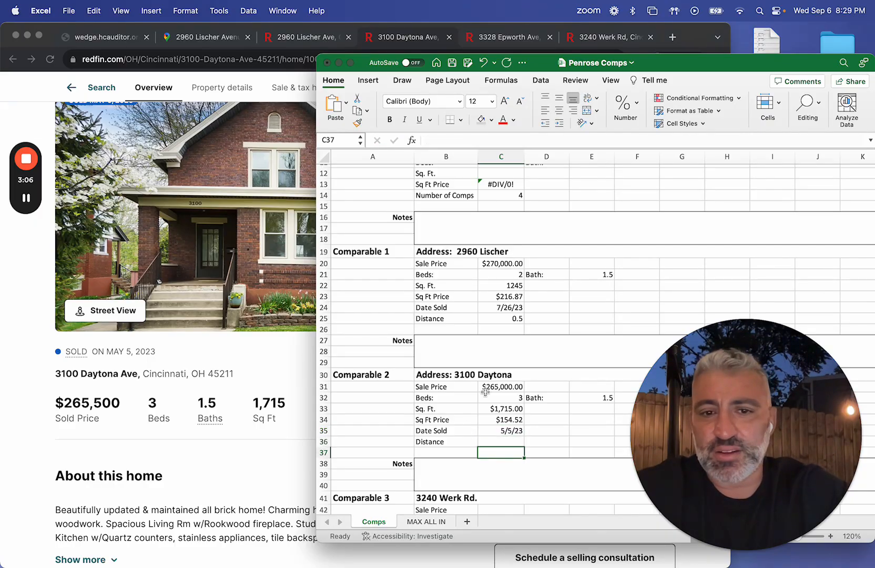
Step: Switch to Google Maps and look up the route from Comparable 2's address to the subject property
left_click(499, 374)
left_click(226, 37)
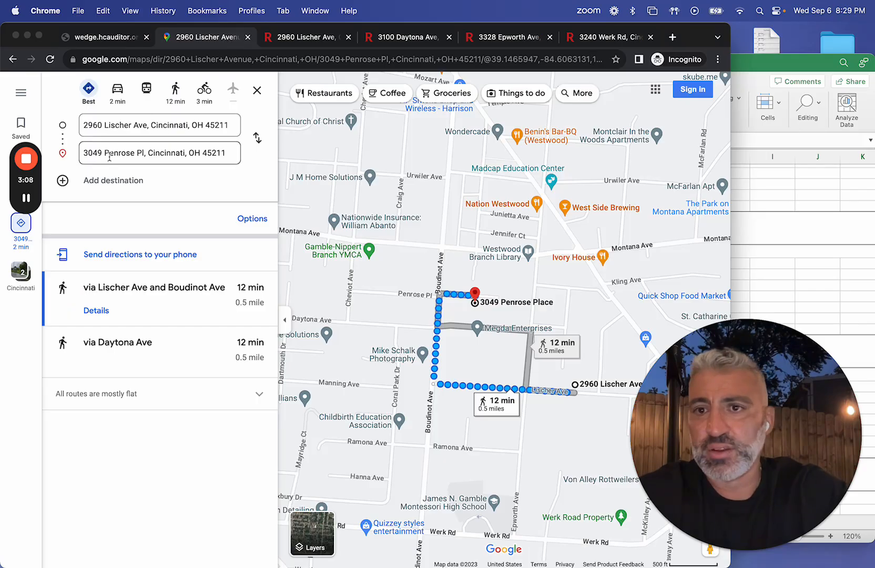
left_click(126, 134)
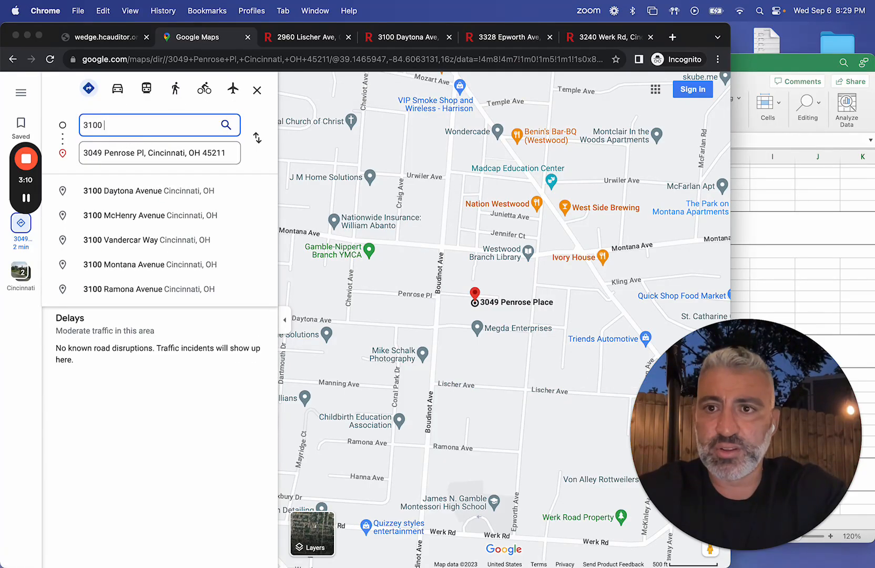
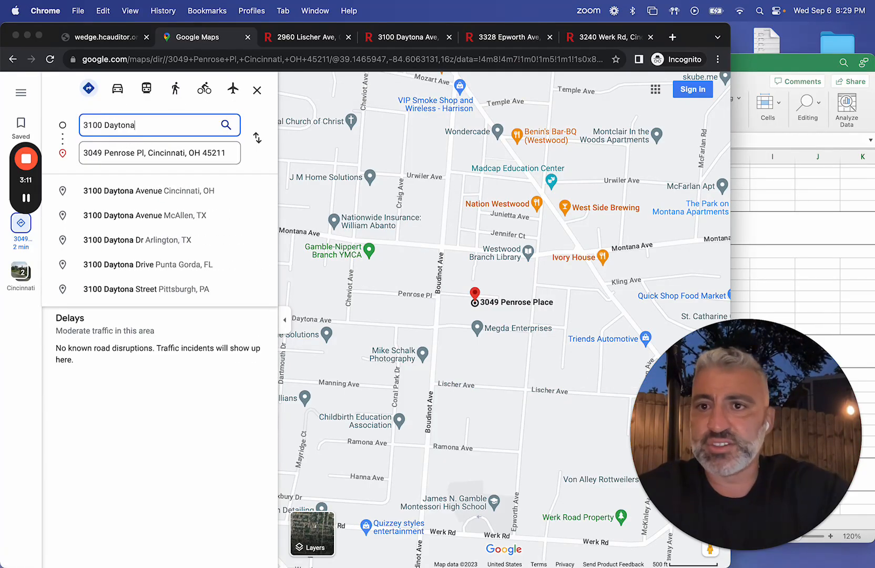
left_click(138, 192)
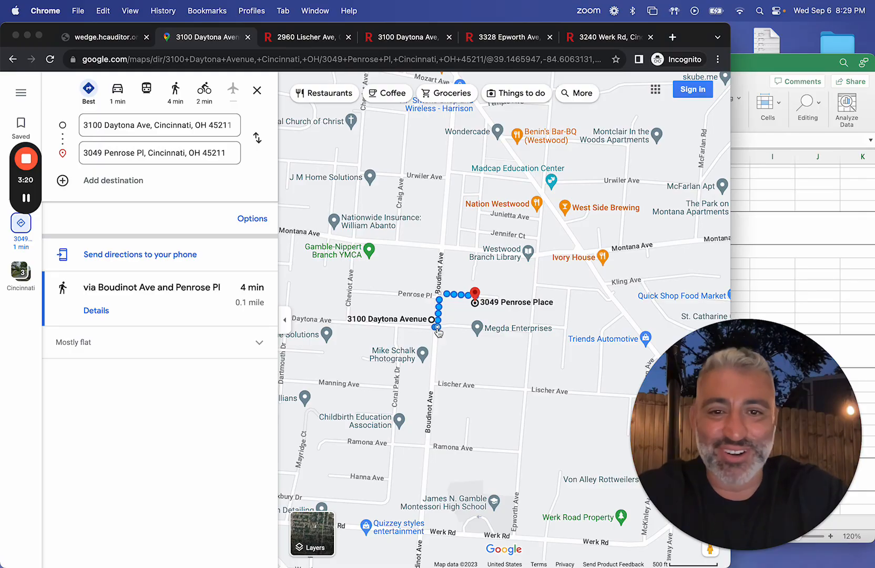
Step: Return to the Excel worksheet and enter 0.1 as Comparable 2's distance
left_click(853, 249)
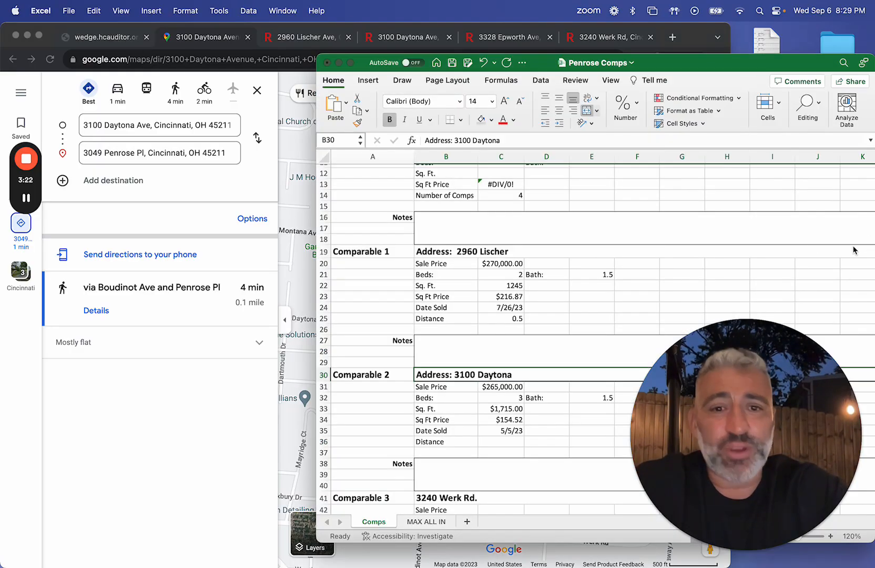
left_click(497, 441)
type("0.1")
key("Return")
Step: Change the number format of Comparable 2's distance cell to General
left_click(505, 441)
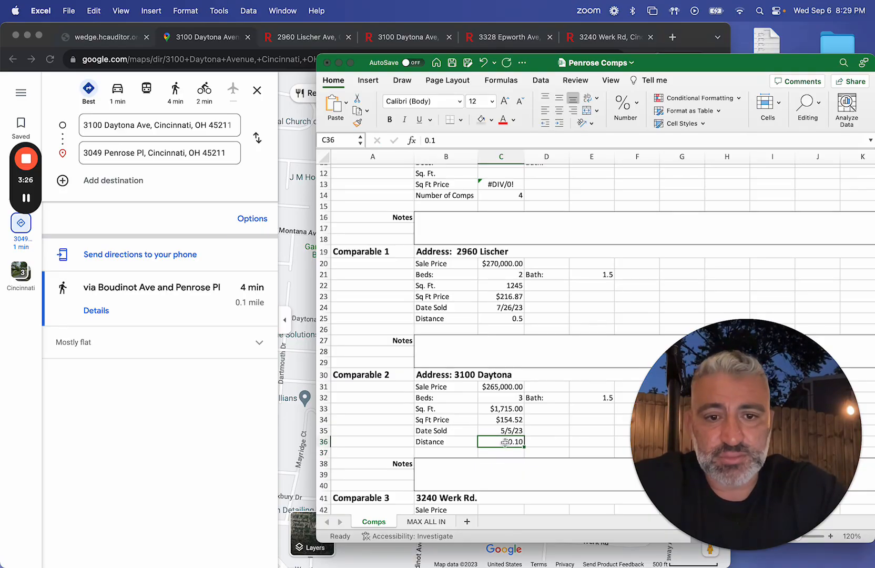
right_click(508, 441)
left_click(547, 432)
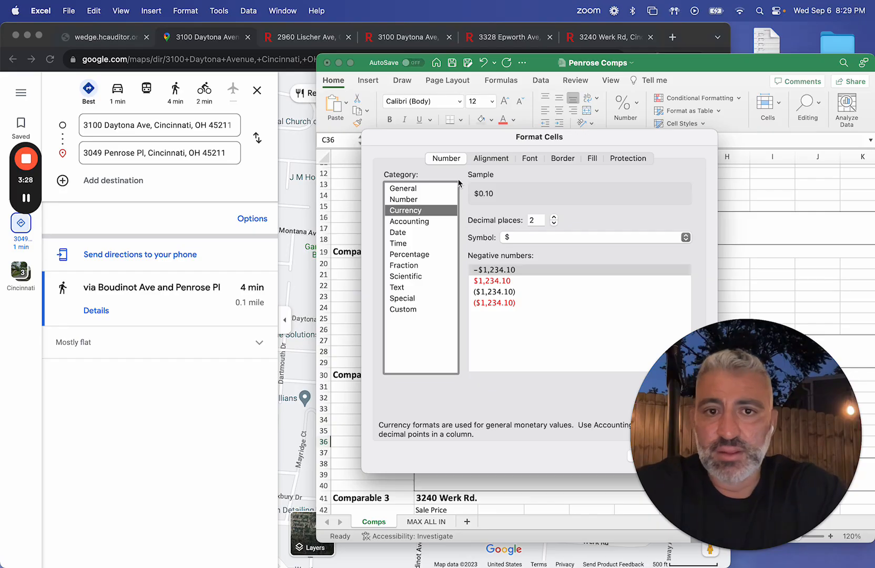
left_click(403, 188)
left_click_drag(696, 369, 686, 158)
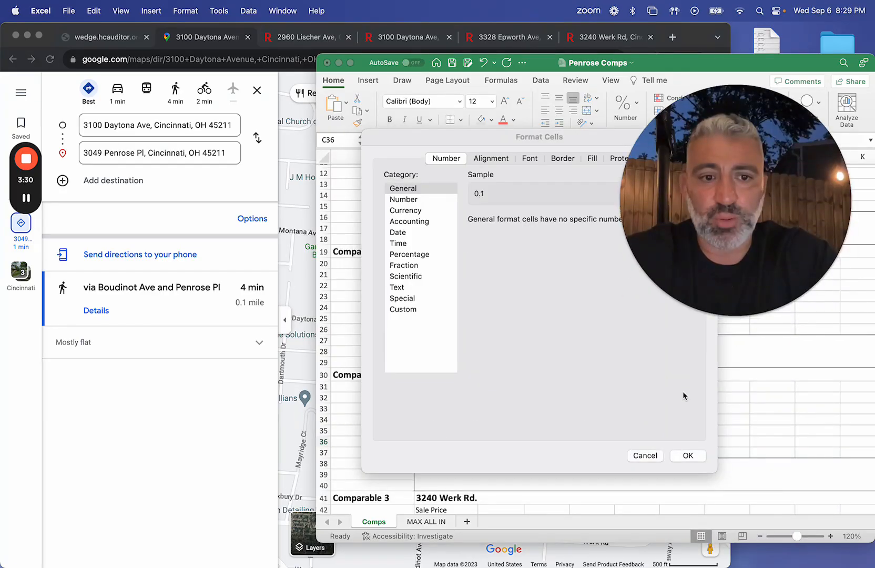
left_click(688, 455)
Step: Bring up the Redfin listing sold Mar 16, 2023 and replace Comparable 3's address in Excel with that listing's house number and street
scroll(648, 434, "down", 5)
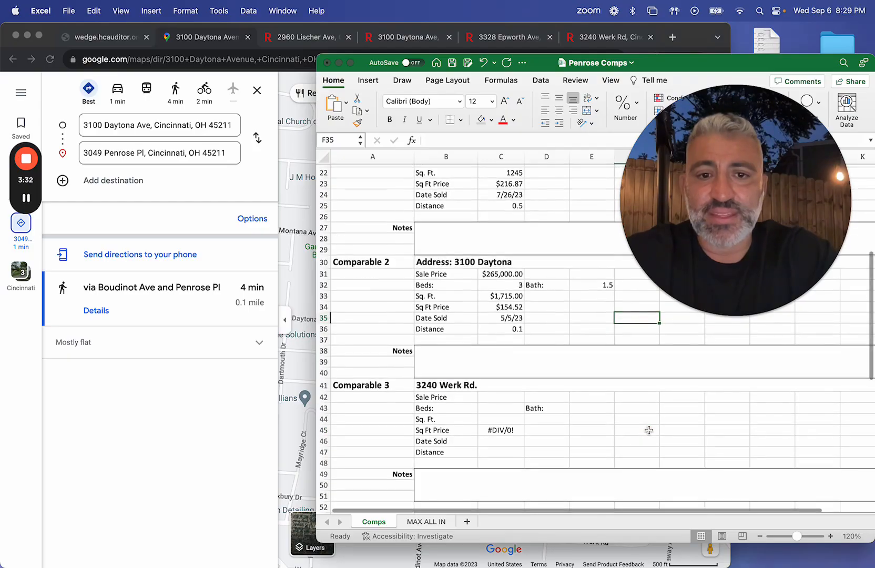
left_click(500, 341)
left_click(594, 38)
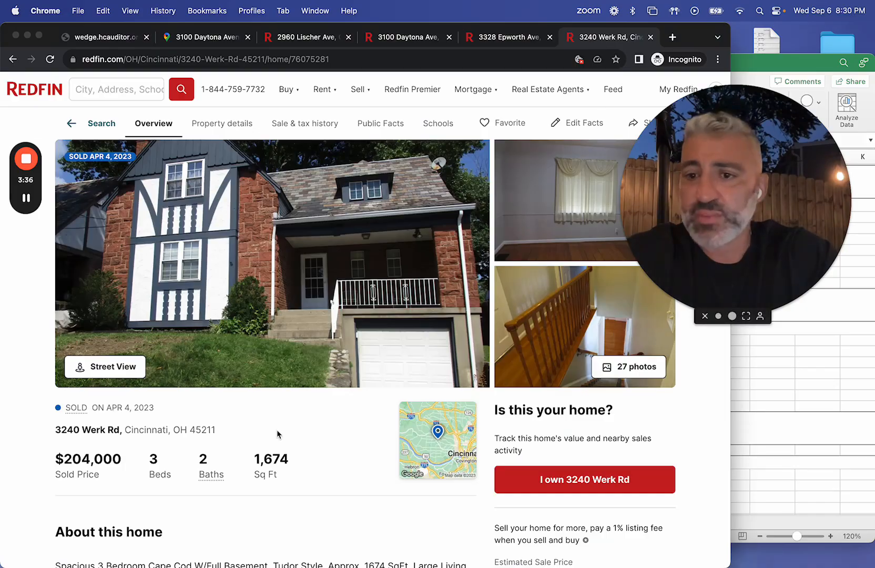
left_click(491, 34)
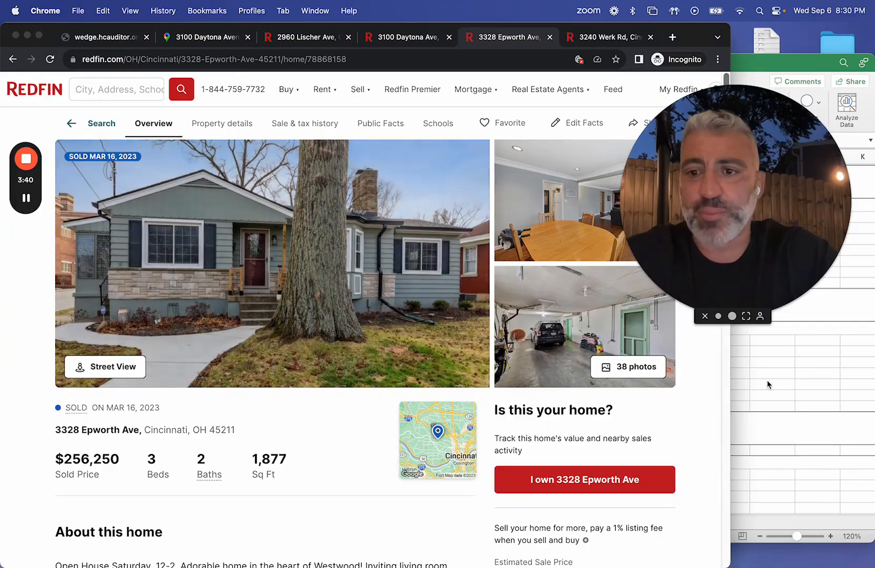
left_click(767, 379)
left_click(457, 328)
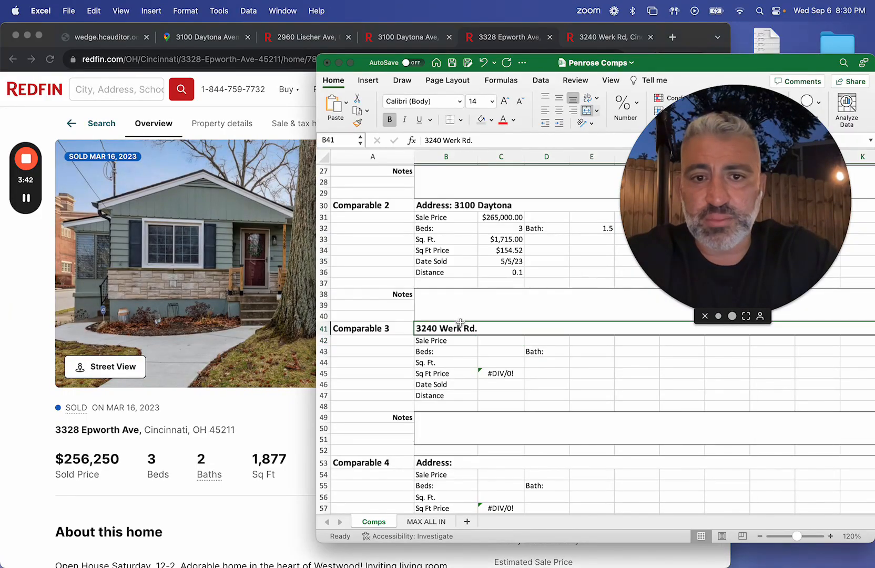
left_click_drag(464, 140, 373, 143)
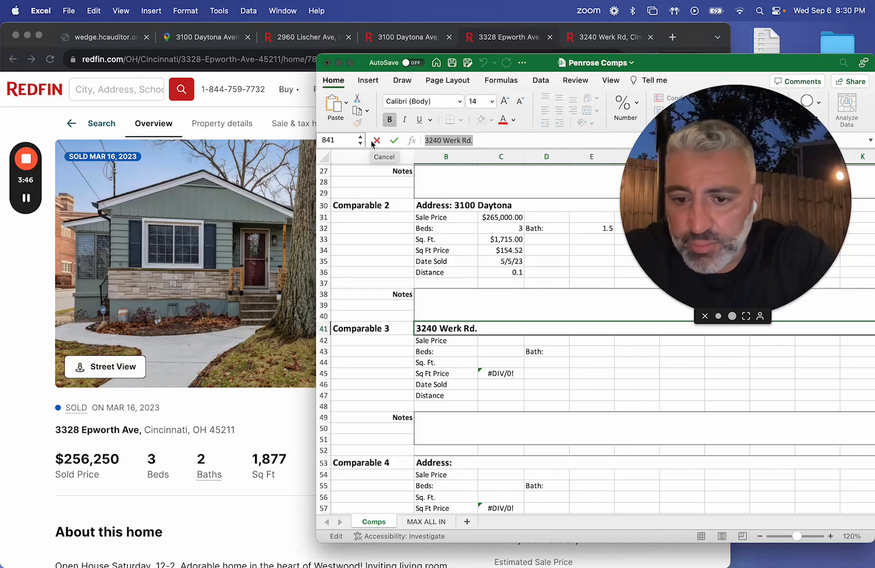
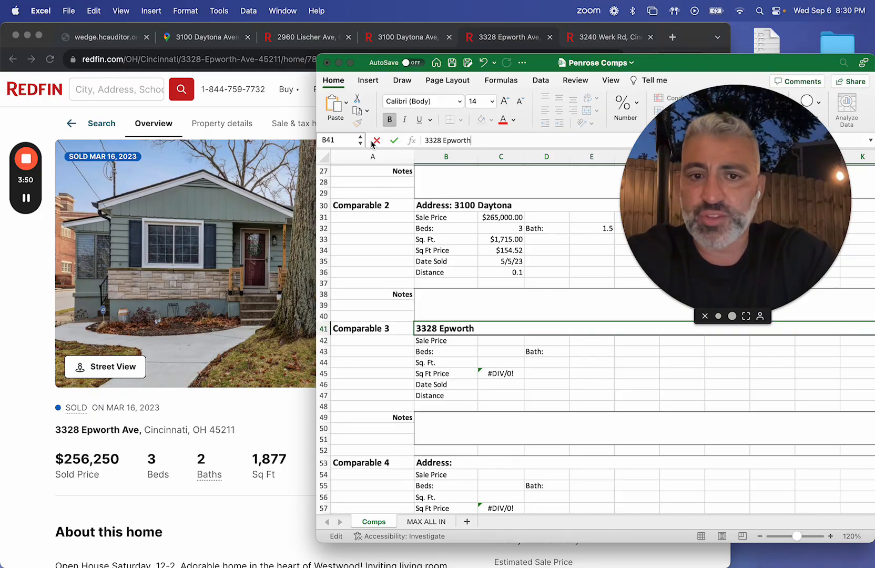
key("Return")
Step: Enter a sale price of 256,250 and 3 beds for Comparable 3
key("Tab")
type("25")
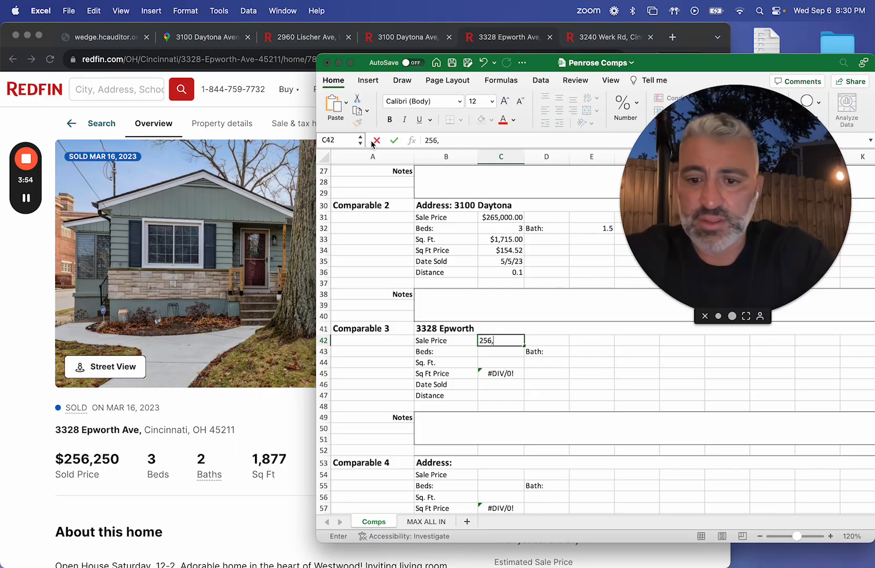
key("Return")
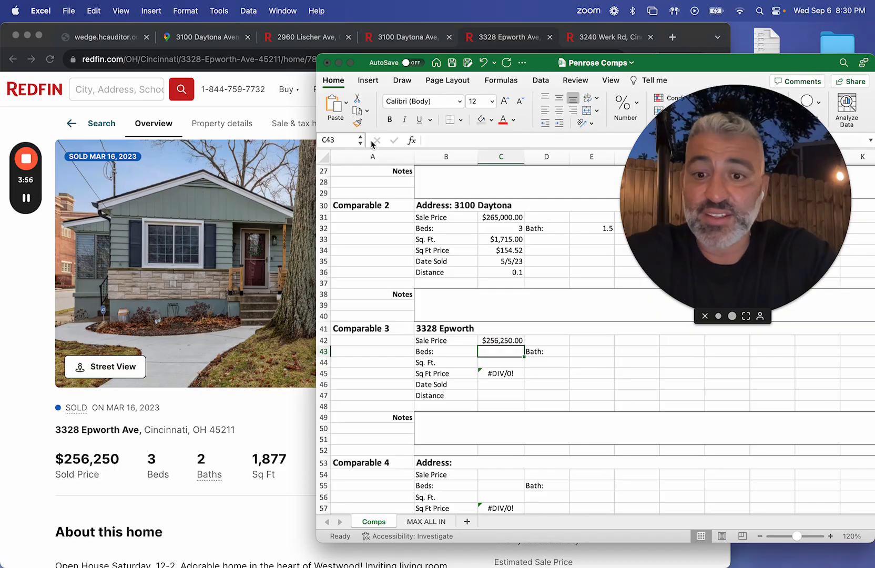
type("3")
key("Return")
Step: Enter 2 baths and a square footage of 1877 for Comparable 3
key("Tab")
key("Down")
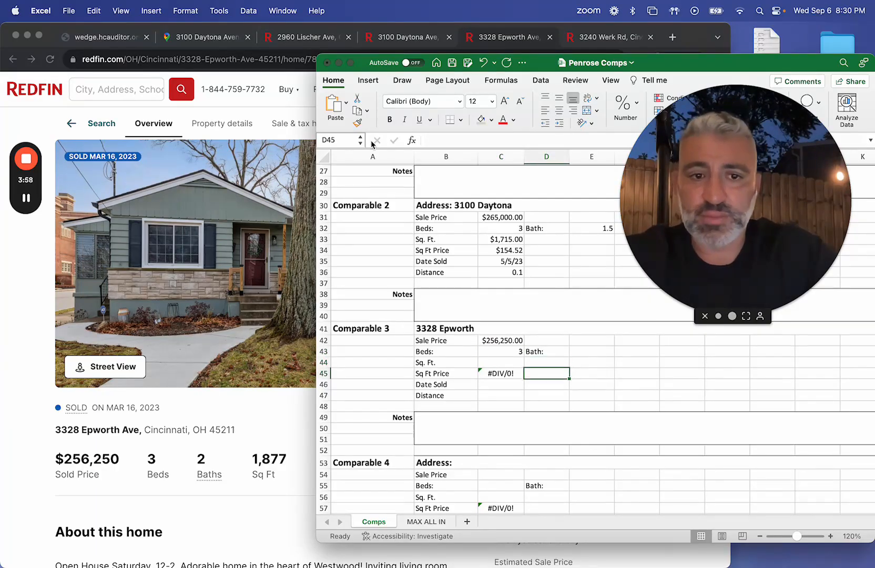
key("Right")
key("Up")
key("Up")
type("2")
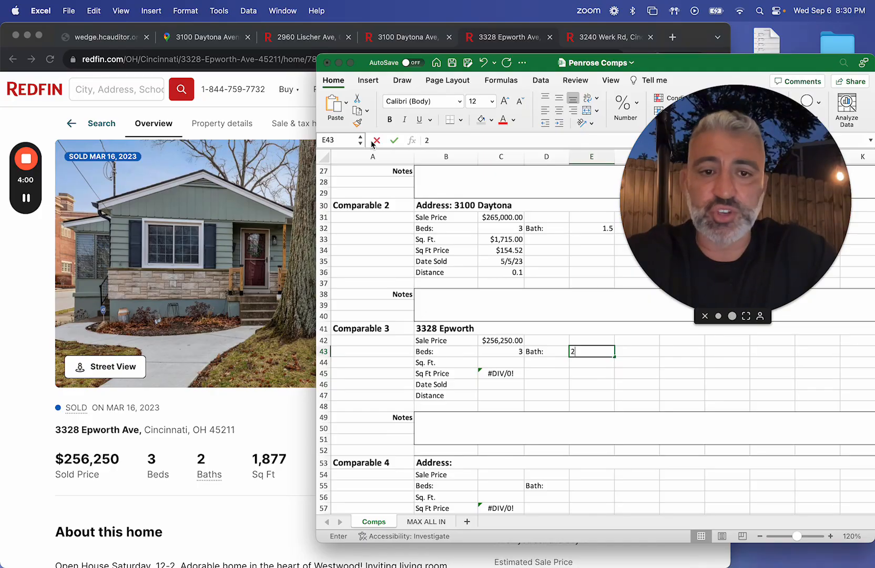
key("Return")
key("Left")
key("Left")
type("1877")
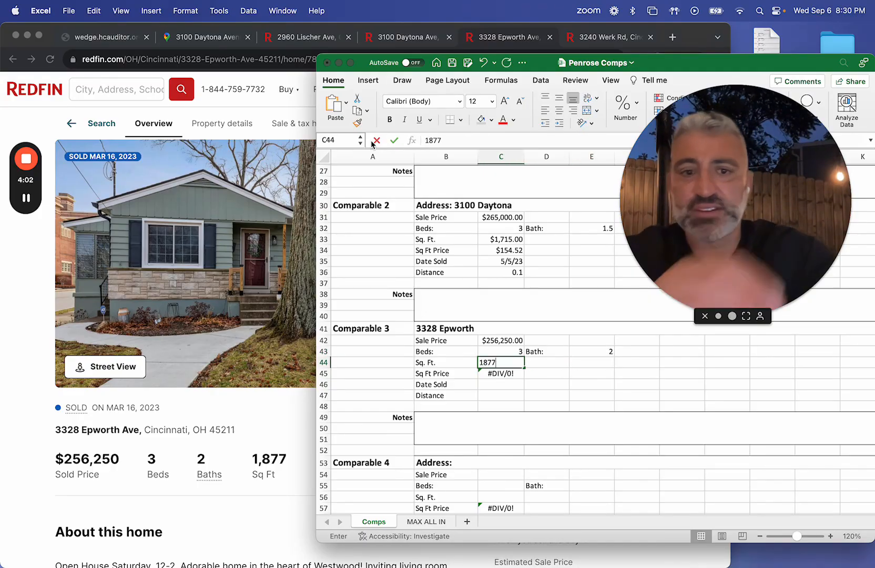
key("Return")
Step: Enter 3/16/2023 as the date sold for Comparable 3
key("Down")
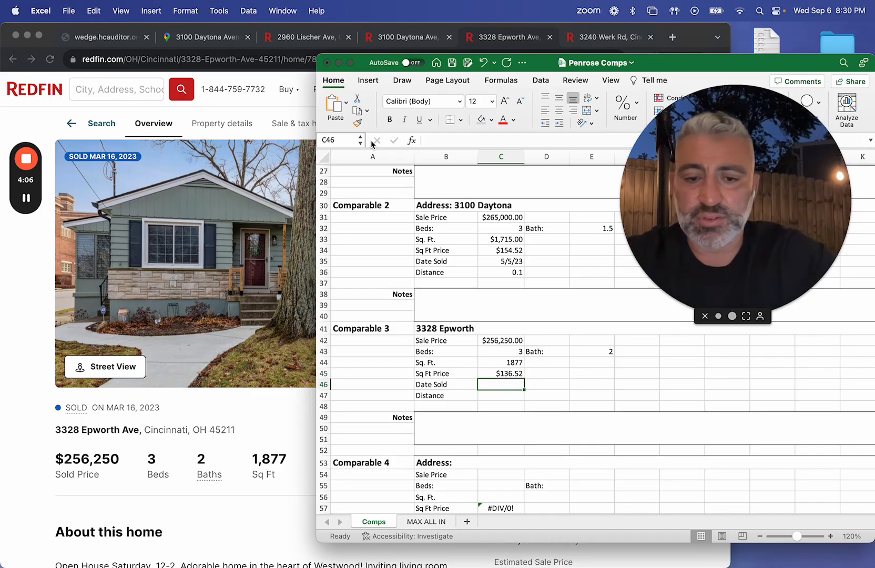
type("3/16")
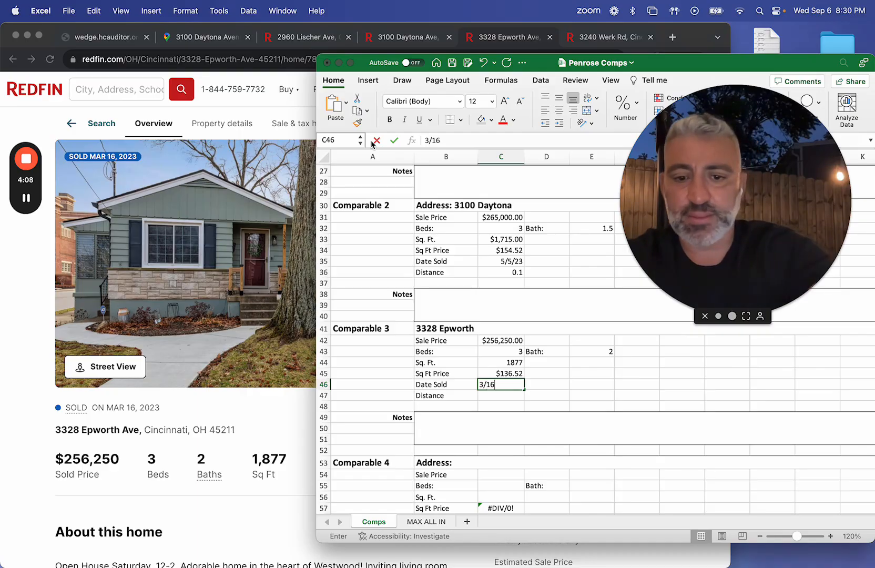
type("/2023")
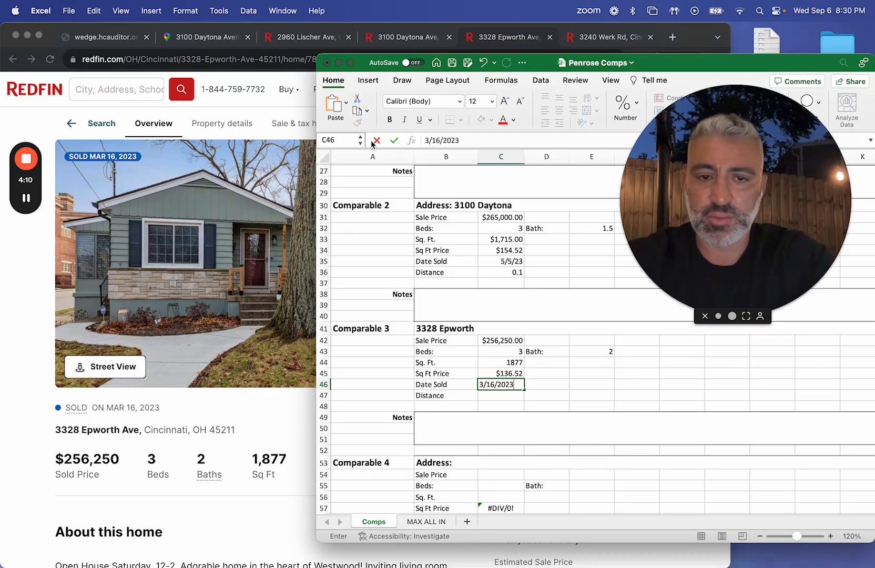
key("Return")
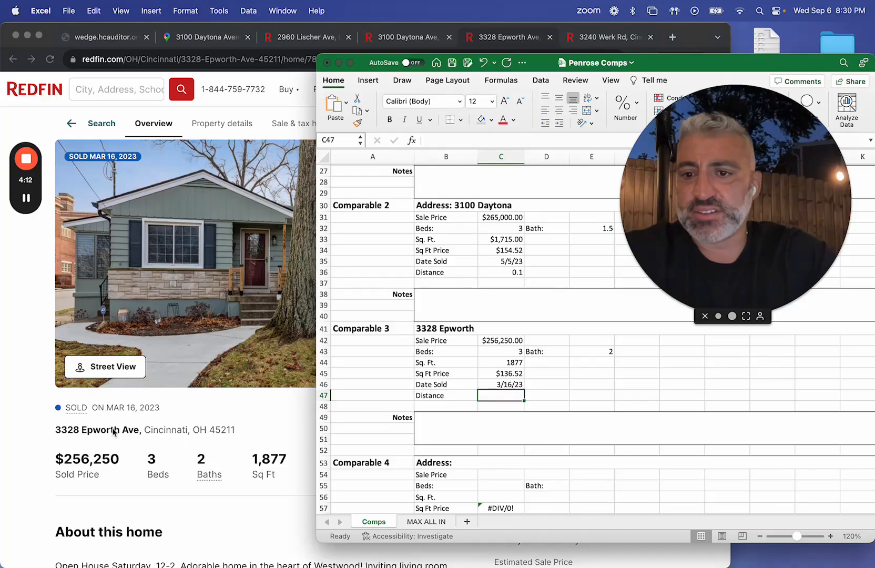
Step: Copy Comparable 3's street address from its Redfin listing and look up its route to the subject in Google Maps
left_click(139, 430)
mouse_move(138, 430)
left_mouse_down()
mouse_move(55, 438)
mouse_move(56, 430)
mouse_move(140, 431)
left_mouse_up()
key("ctrl+c")
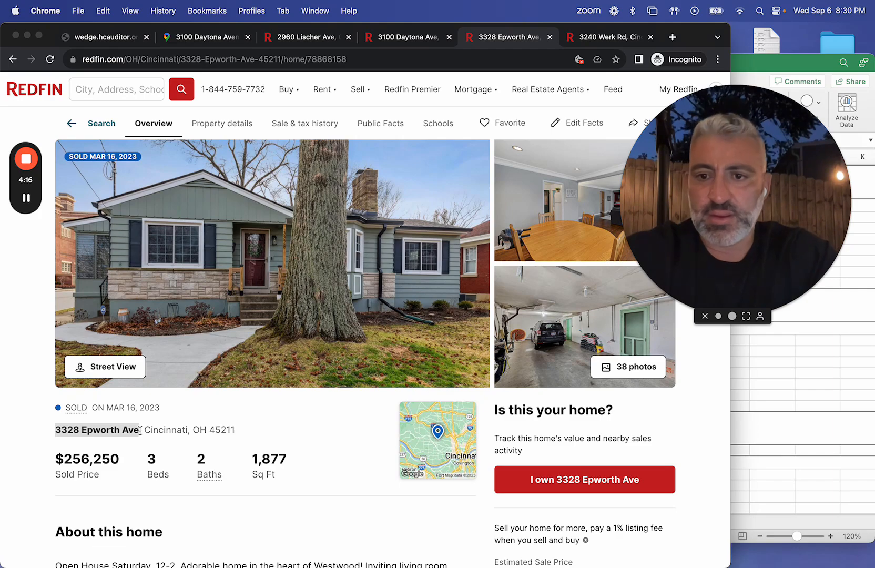
left_click(216, 38)
left_click(175, 126)
key("ctrl+v")
key("Return")
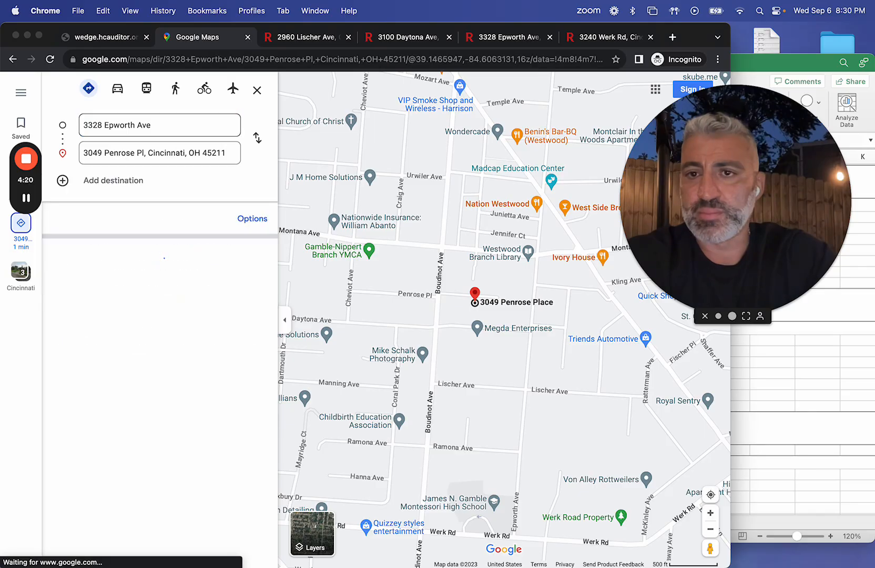
Step: Return to the Excel worksheet and enter 0.4 as Comparable 3's distance
left_click(734, 340)
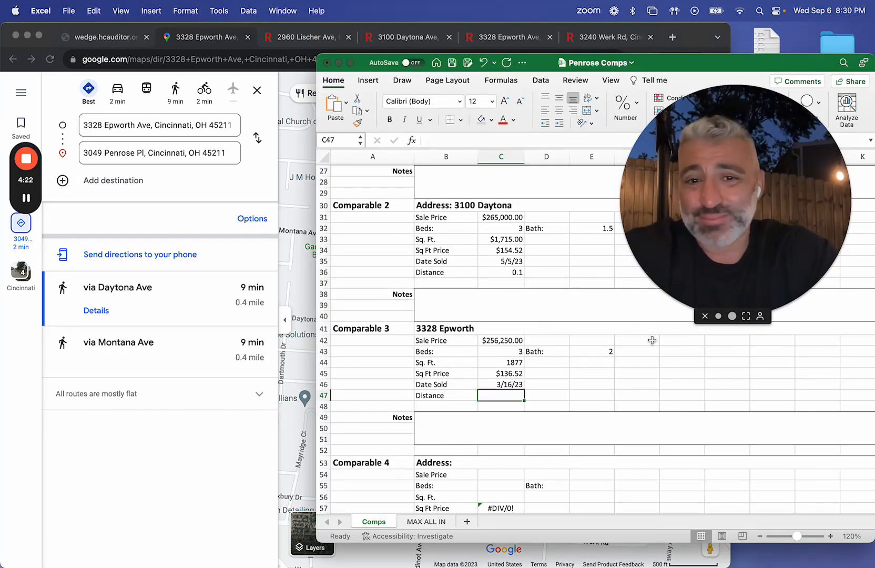
type(".4")
key("Return")
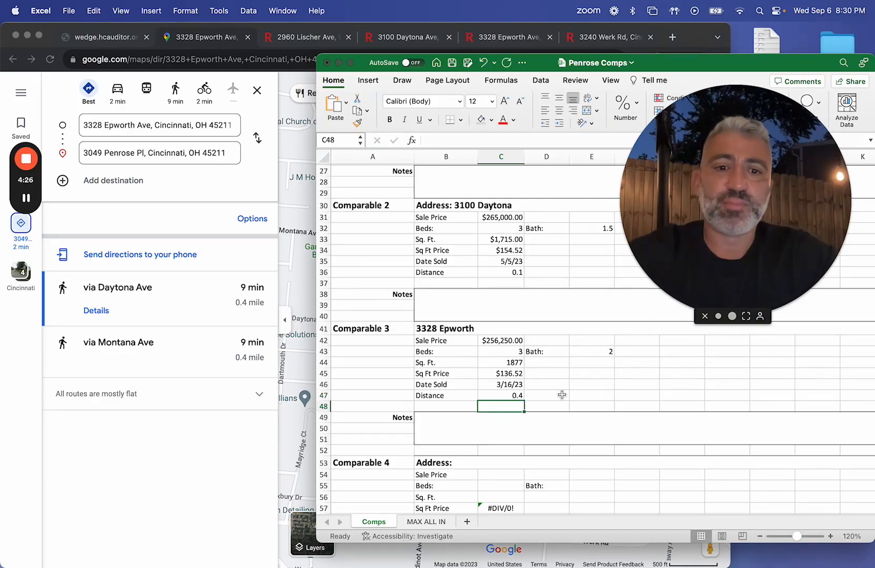
Step: Clear the Sq Ft Price formulas of the unused Comparable 4 and Comparable 5 sections
scroll(543, 433, "down", 1)
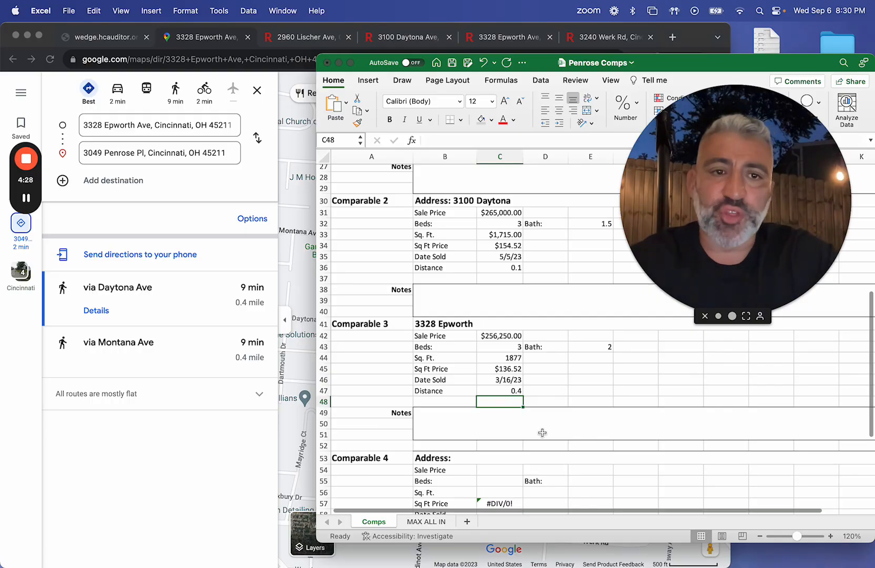
scroll(542, 432, "down", 3)
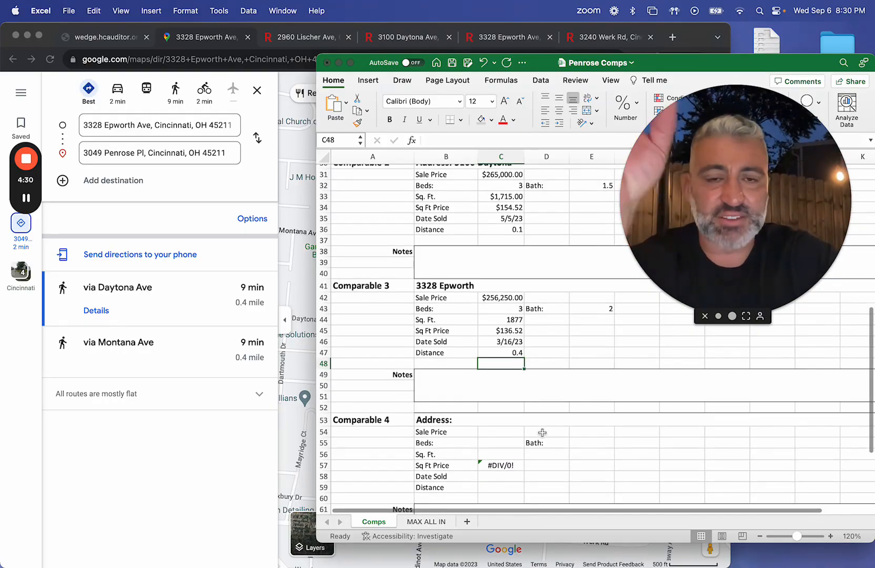
scroll(541, 432, "down", 4)
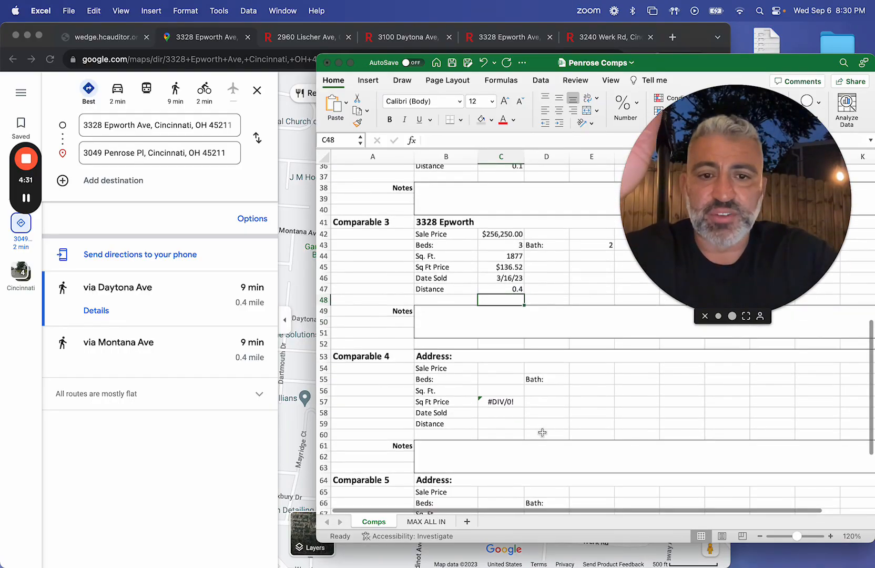
left_click(506, 402)
key("Delete")
left_click(506, 409)
key("Down")
key("Down")
scroll(505, 405, "down", 6)
left_click(500, 434)
key("Delete")
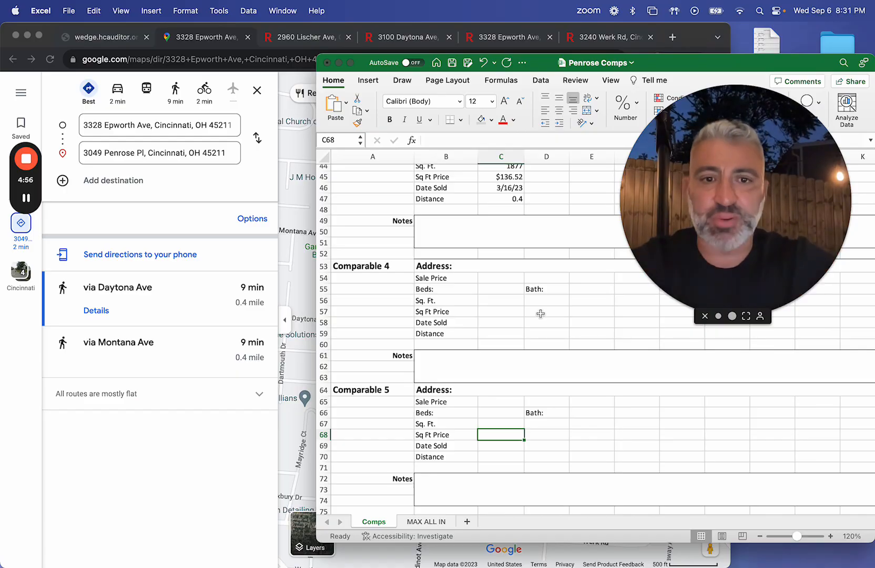
Step: Set the subject property's Number of Comps to 3
scroll(540, 313, "up", 10)
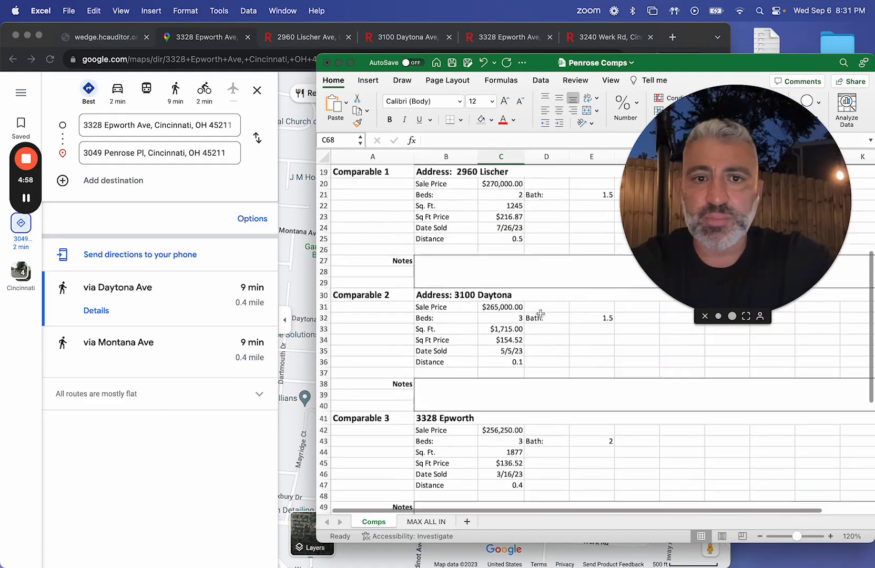
scroll(541, 313, "up", 3)
left_click(518, 295)
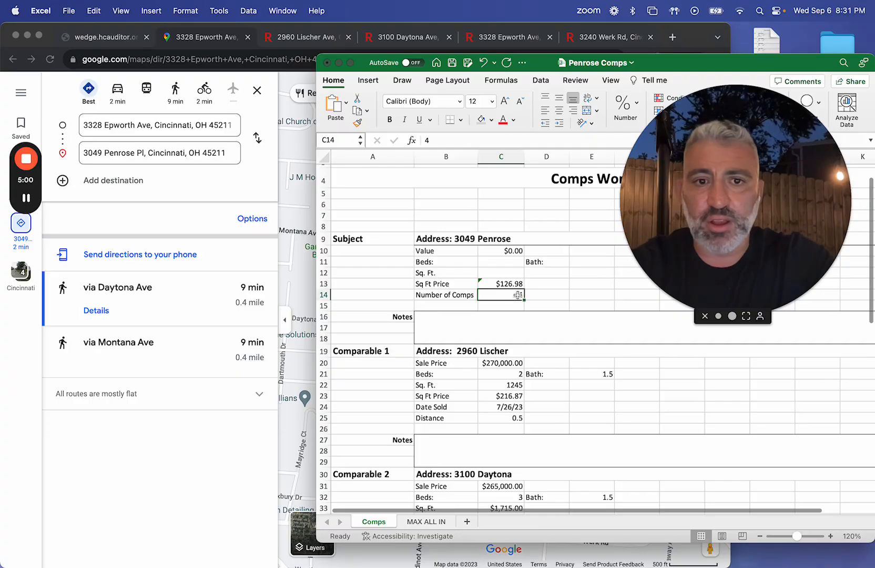
type("3")
key("Return")
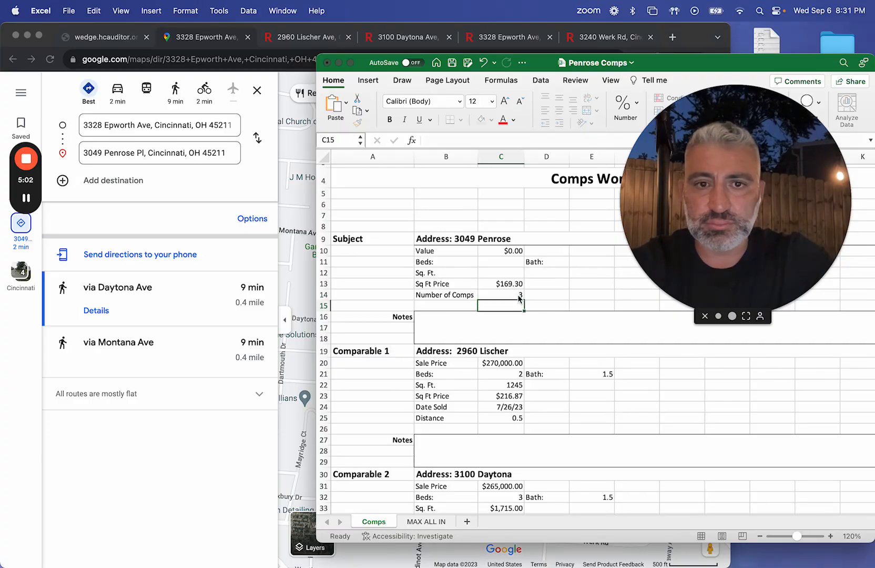
Step: Inspect the formulas behind the subject property's Value and Sq Ft Price and the cells they draw on
left_click(510, 253)
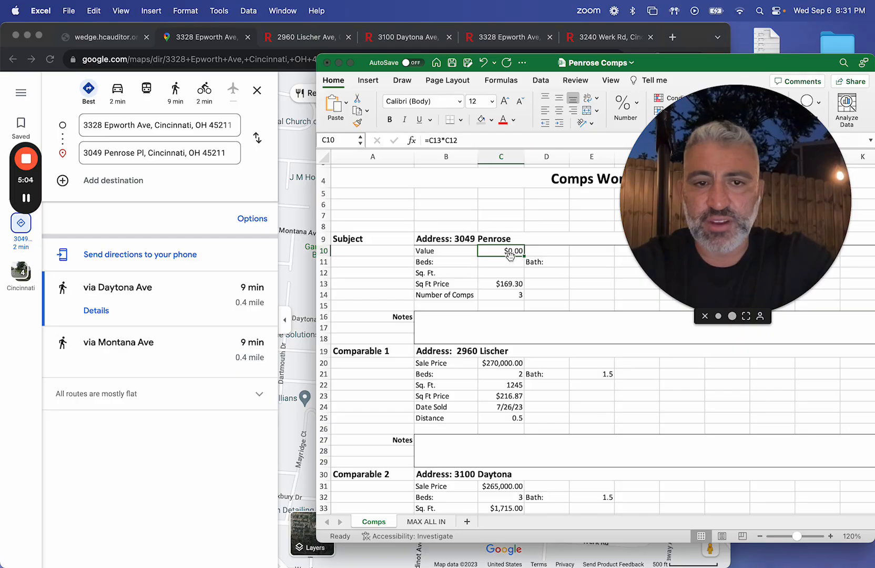
left_click(513, 283)
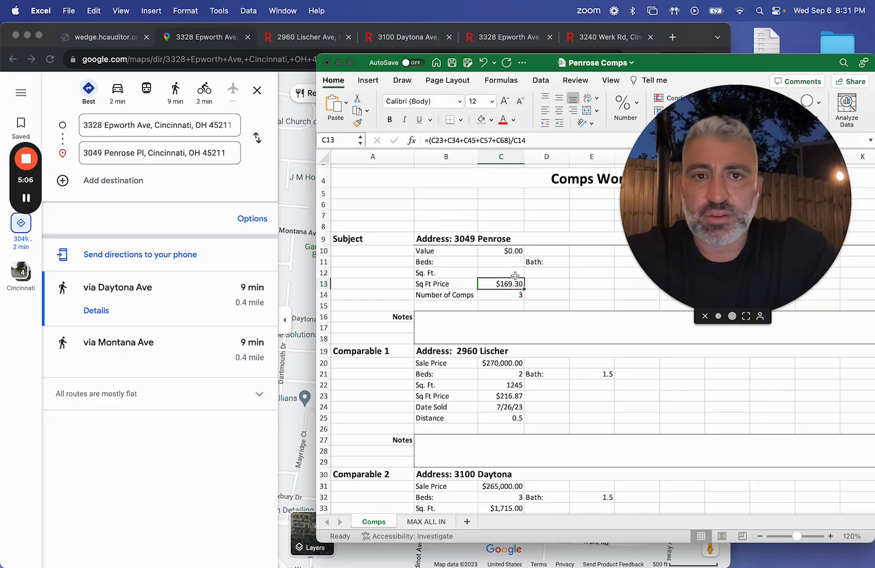
left_click(513, 273)
left_click(512, 259)
left_click(514, 252)
left_click(513, 272)
Step: Enter the subject property's details: 3 beds, 2 baths and 1595 square feet
left_click(509, 261)
type("3")
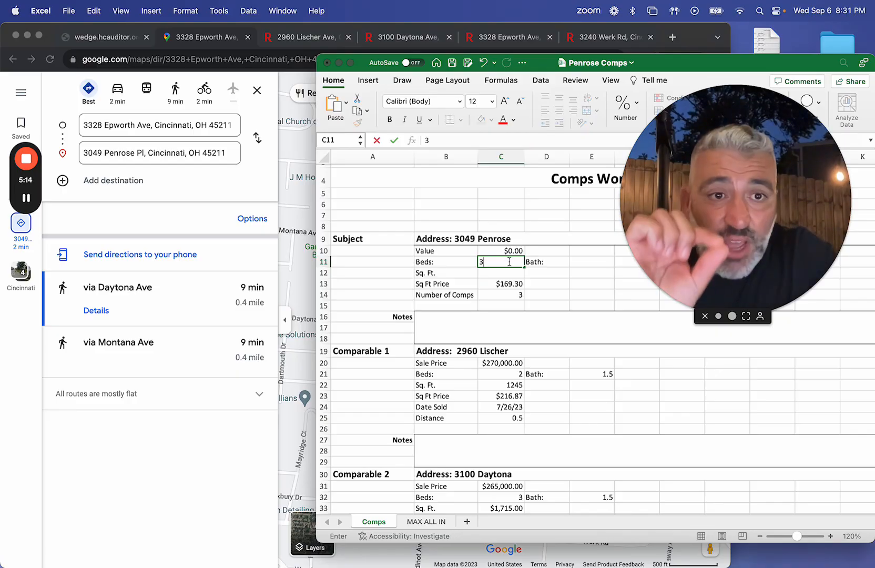
key("Tab")
key("Tab")
type("2")
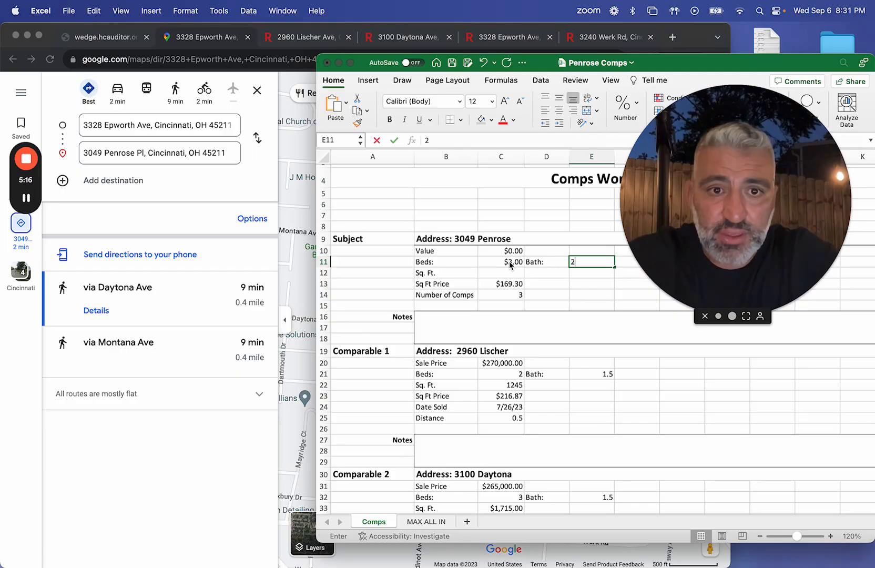
key("Return")
left_click(498, 271)
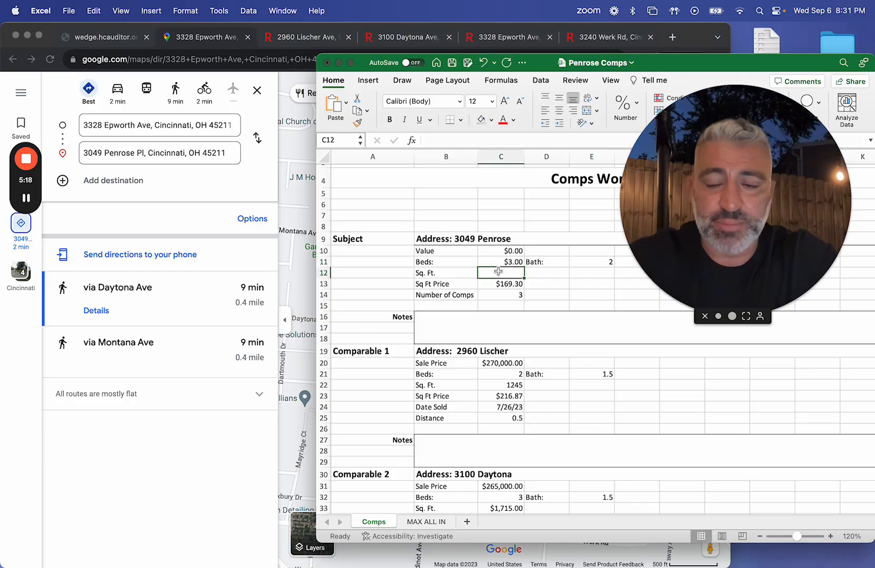
type("1595")
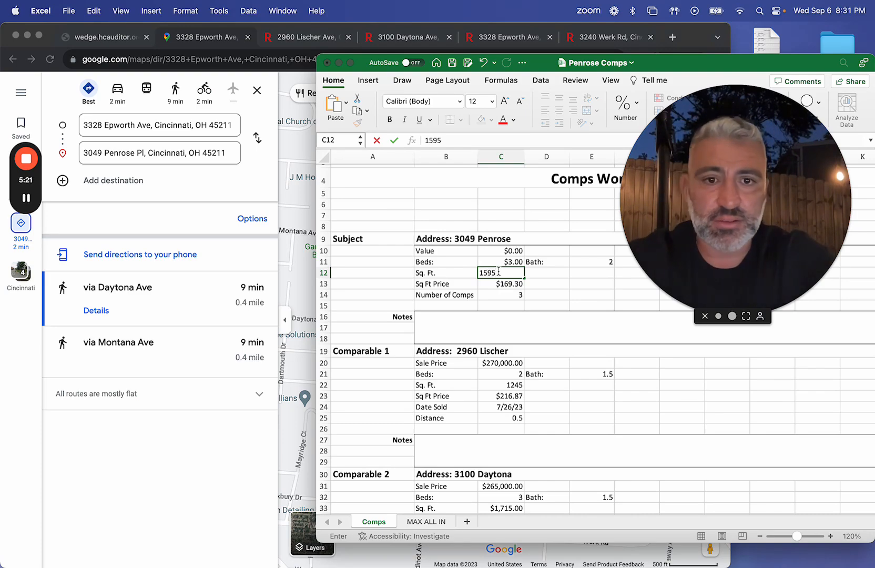
key("Return")
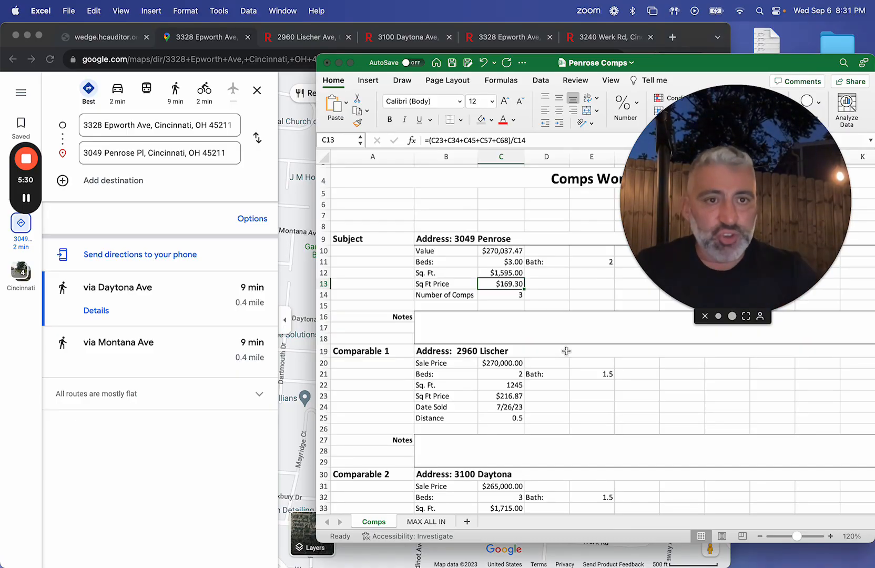
Step: Change the number format of the subject property's Sq. Ft. cell to General
left_click_drag(683, 236, 694, 171)
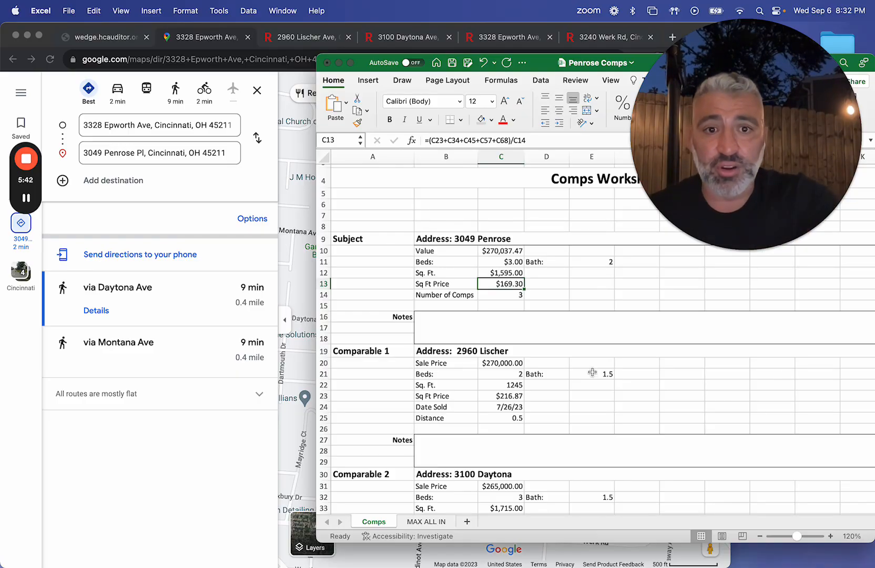
left_click(506, 271)
right_click(507, 272)
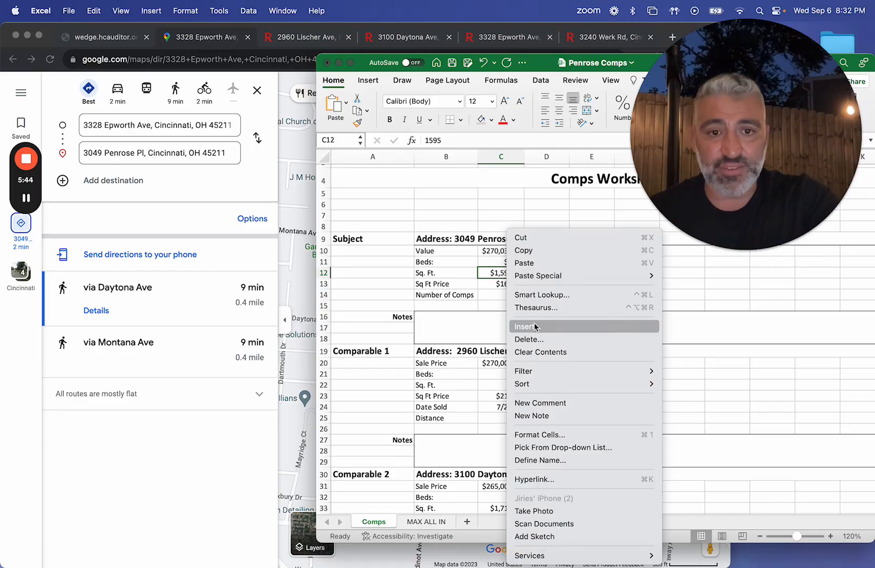
left_click(550, 439)
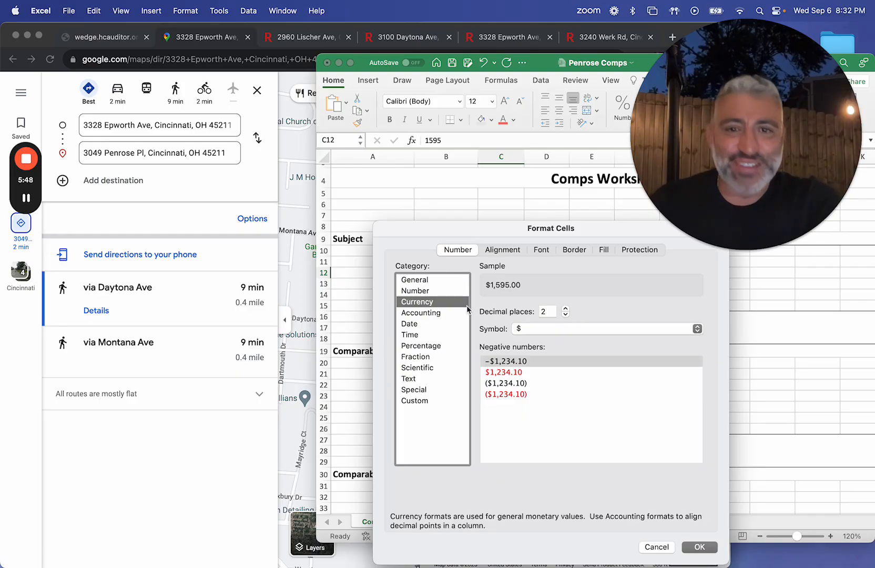
left_click(439, 282)
left_click(703, 548)
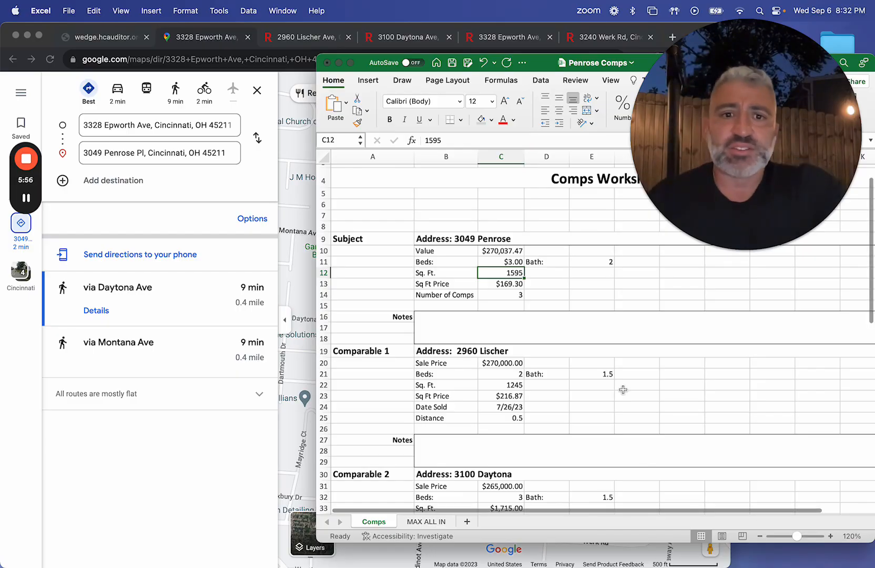
Step: Change the number format of the subject property's Beds cell to General
right_click(502, 263)
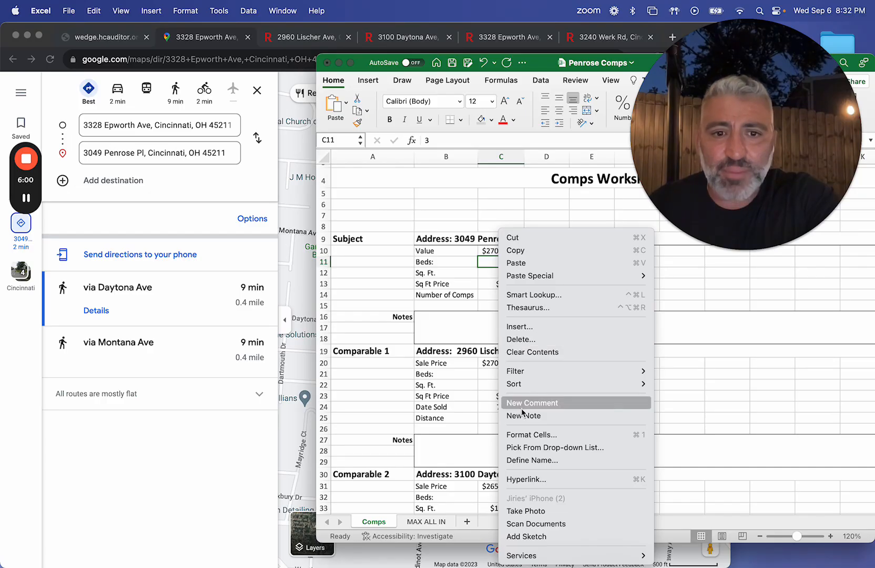
left_click(526, 433)
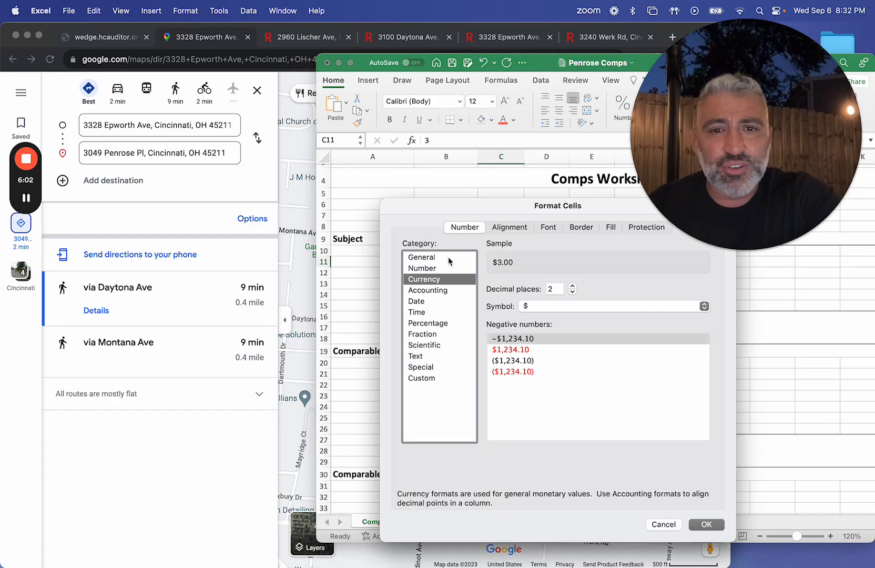
left_click(444, 257)
left_click(725, 524)
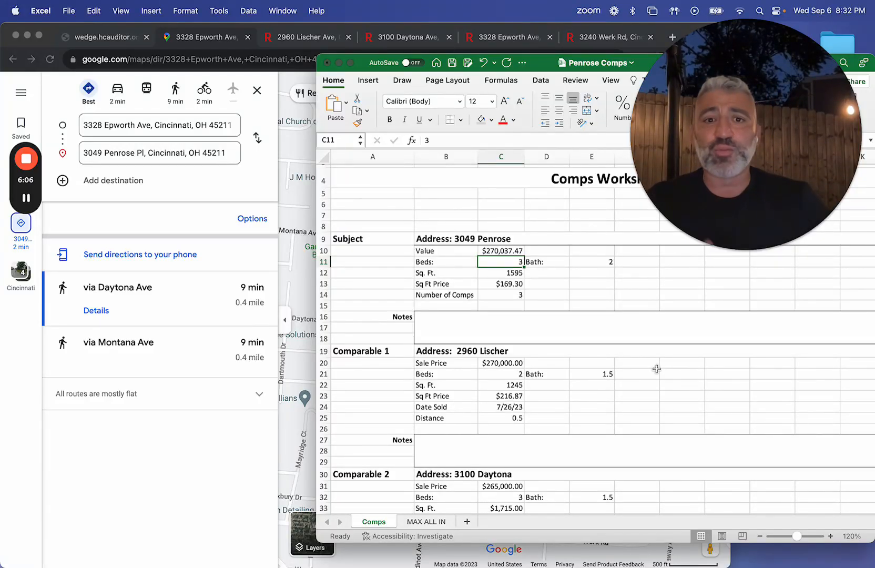
Step: Review the subject's Value against the sale data of the three comparables
left_click(553, 251)
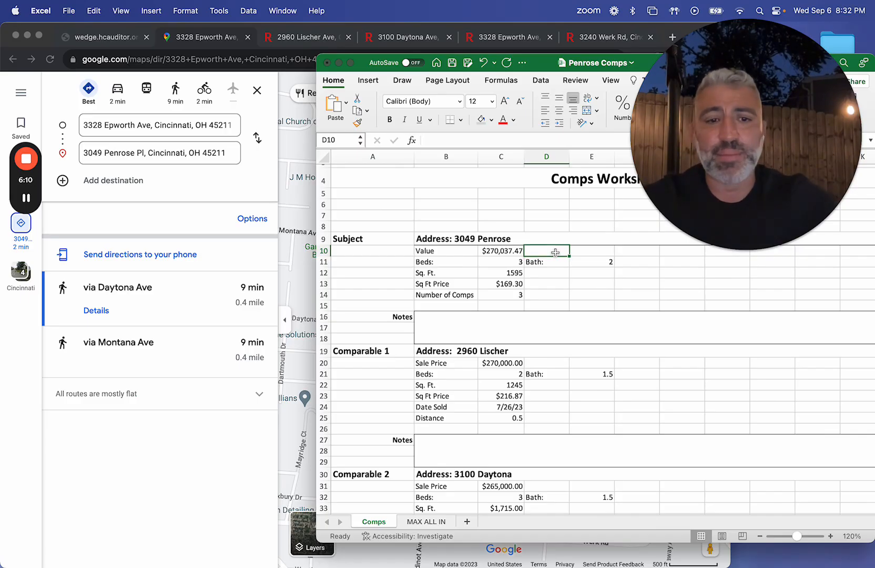
left_click(521, 262)
left_click(542, 254)
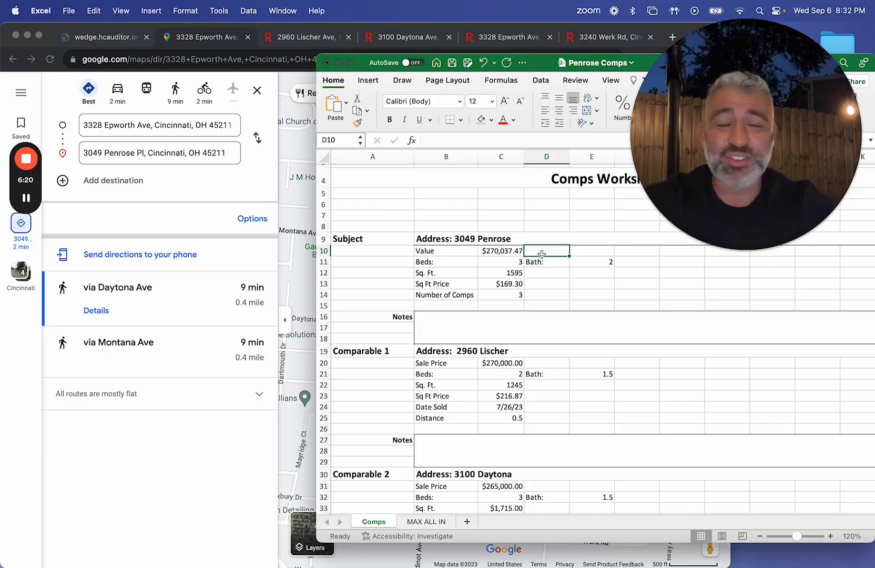
scroll(542, 254, "down", 3)
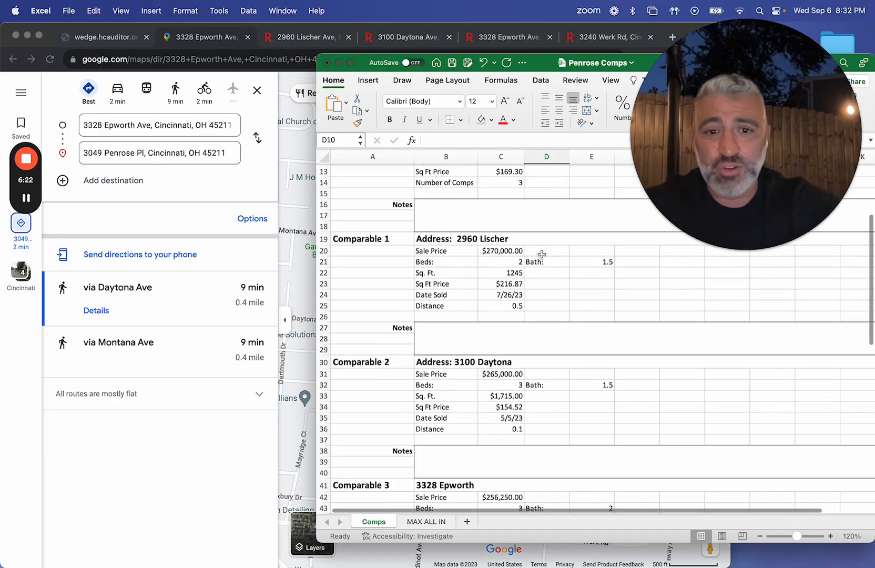
scroll(541, 256, "down", 4)
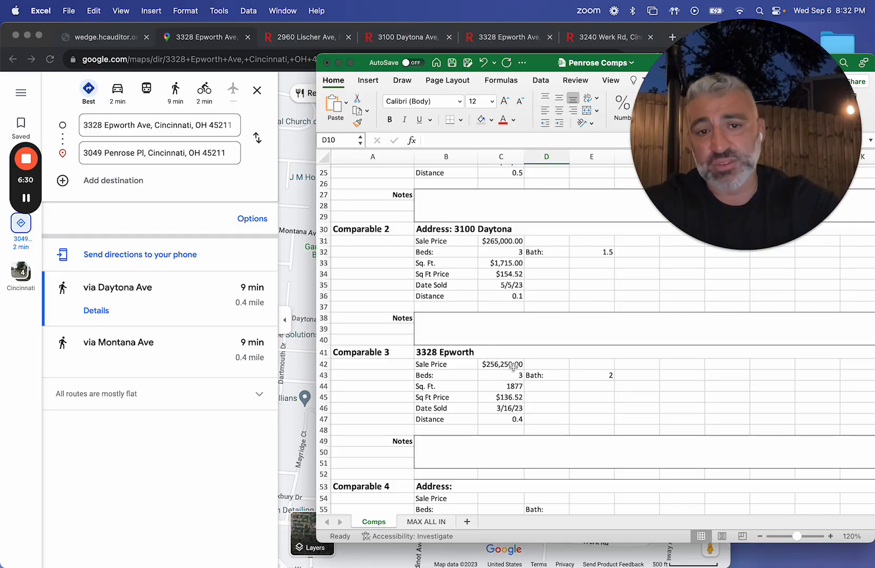
scroll(511, 367, "up", 10)
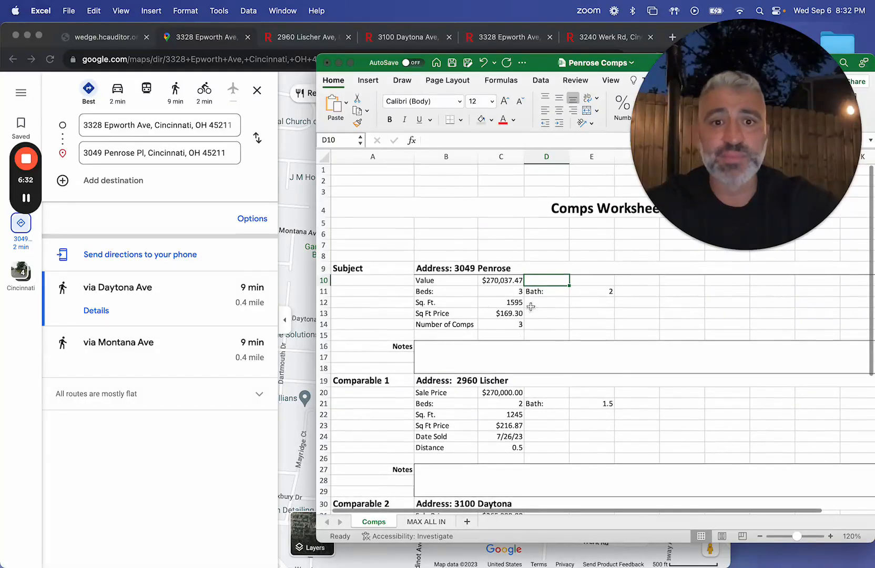
Step: Add 15000 to the subject property's Value formula so it reads =C13*C12+15000
left_click(515, 273)
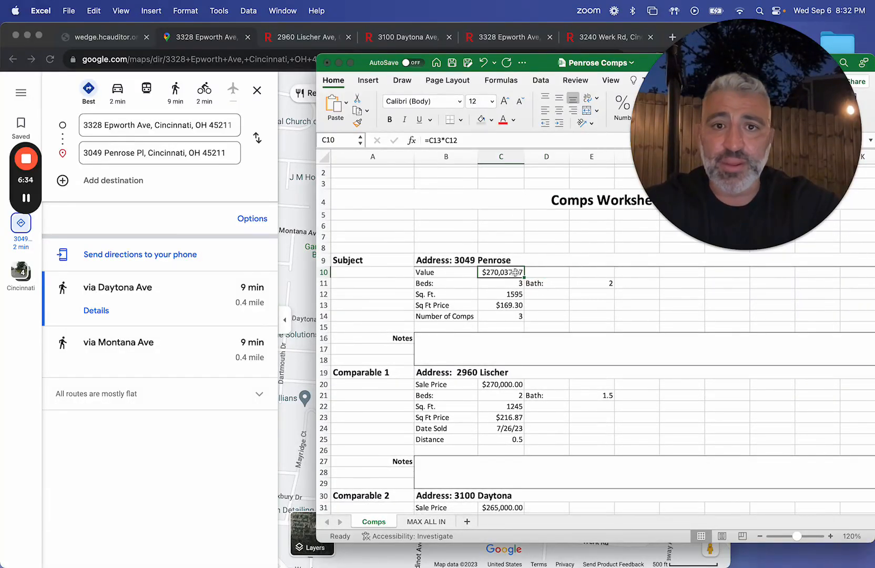
left_click(500, 137)
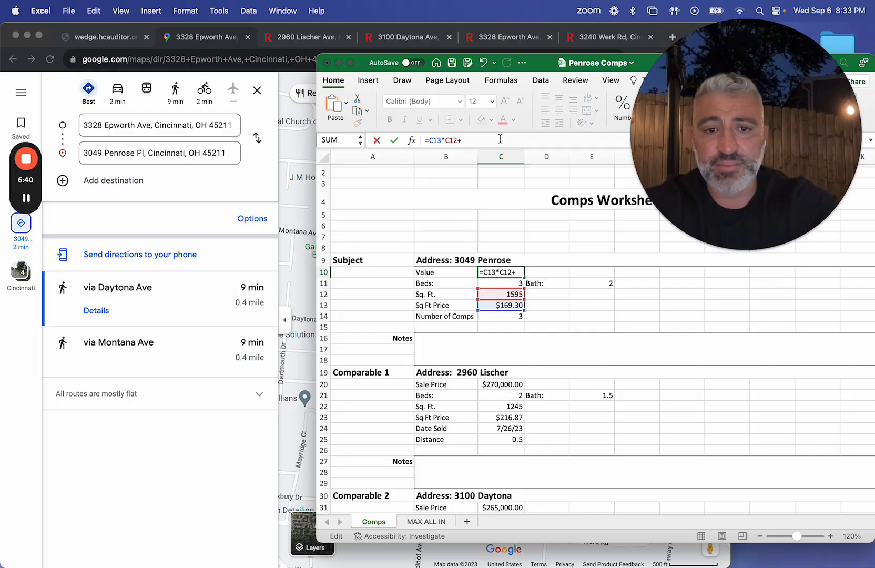
type("+150")
key("Return")
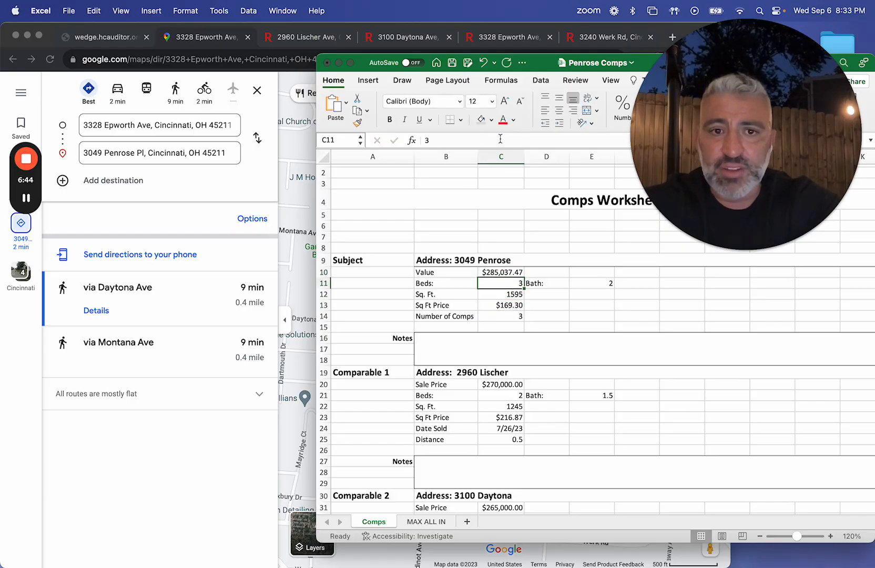
left_click(518, 273)
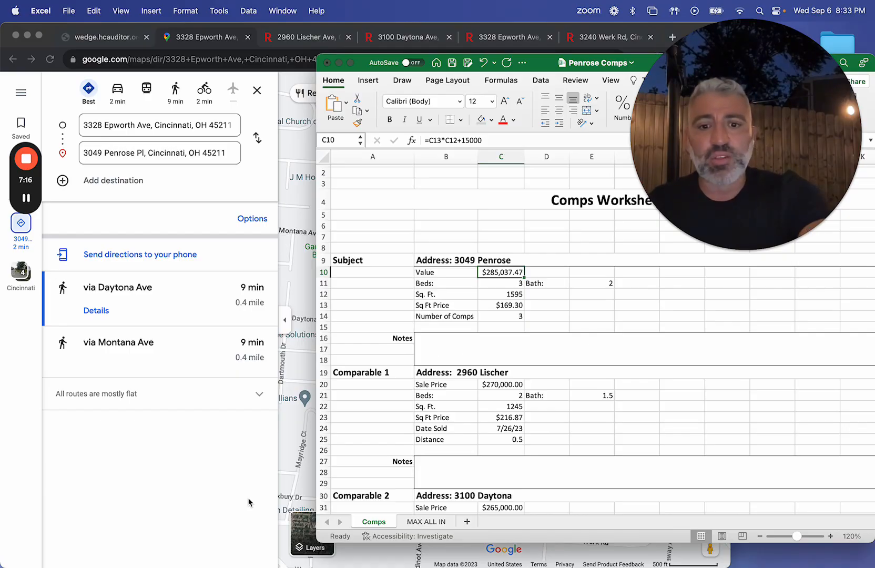
Step: Open the MAX ALL IN sheet and select the ARV value cell of the Wholesale at 70% section
left_click(415, 522)
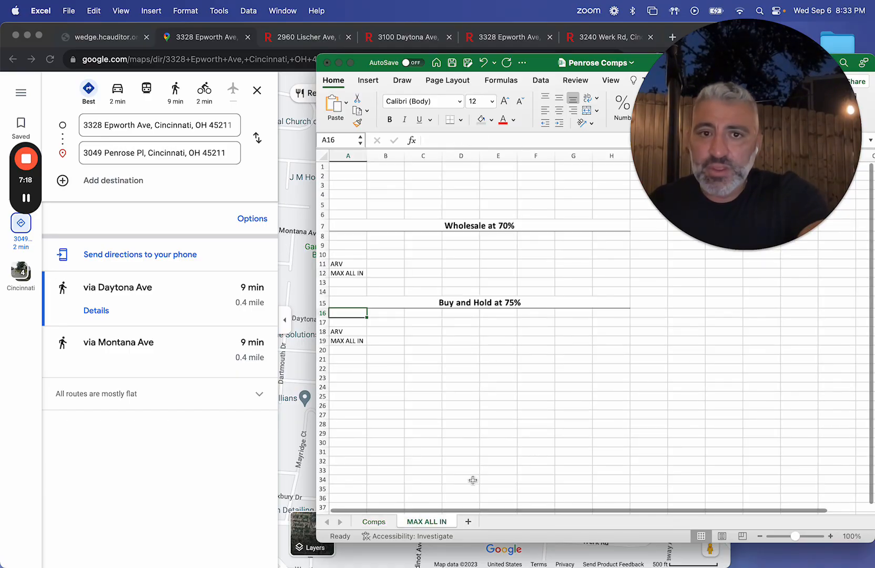
left_click(393, 263)
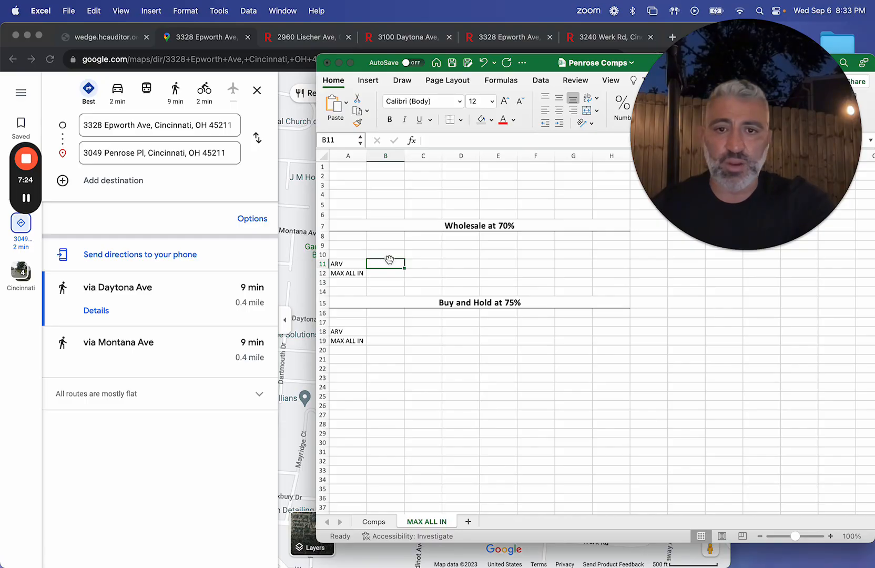
mouse_move(18, 159)
left_click(26, 198)
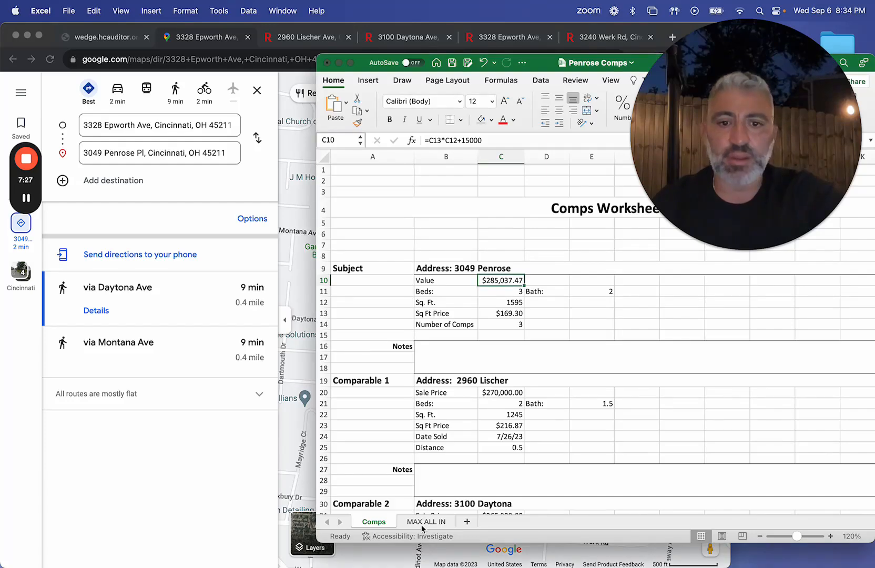
Step: On the MAX ALL IN sheet, examine the MAX ALL IN formulas for Wholesale and Buy and Hold and the wholesale Rehab cell
left_click(425, 520)
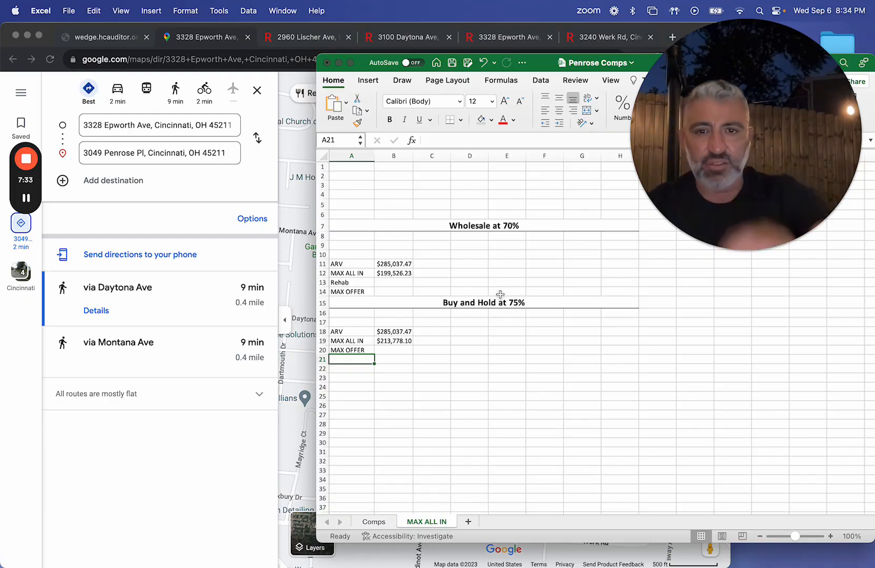
left_click(447, 226)
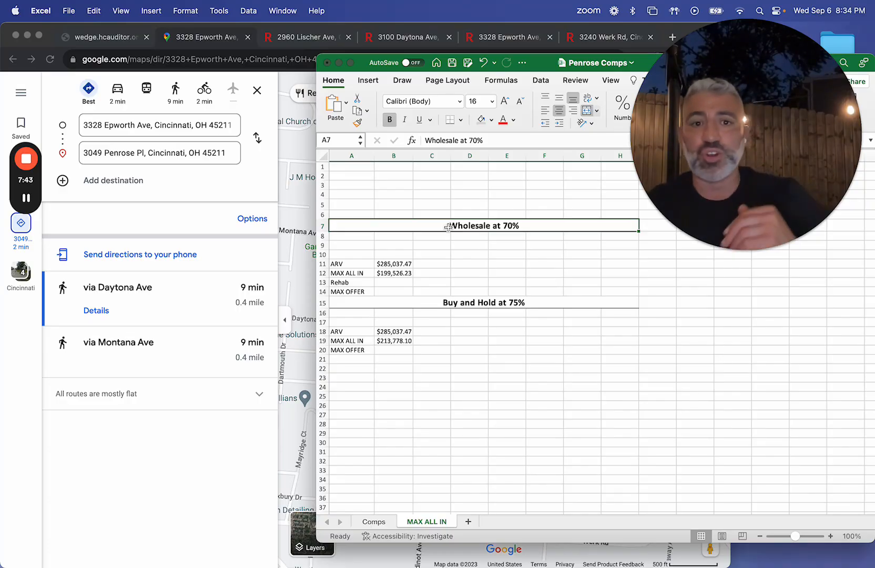
left_click(401, 273)
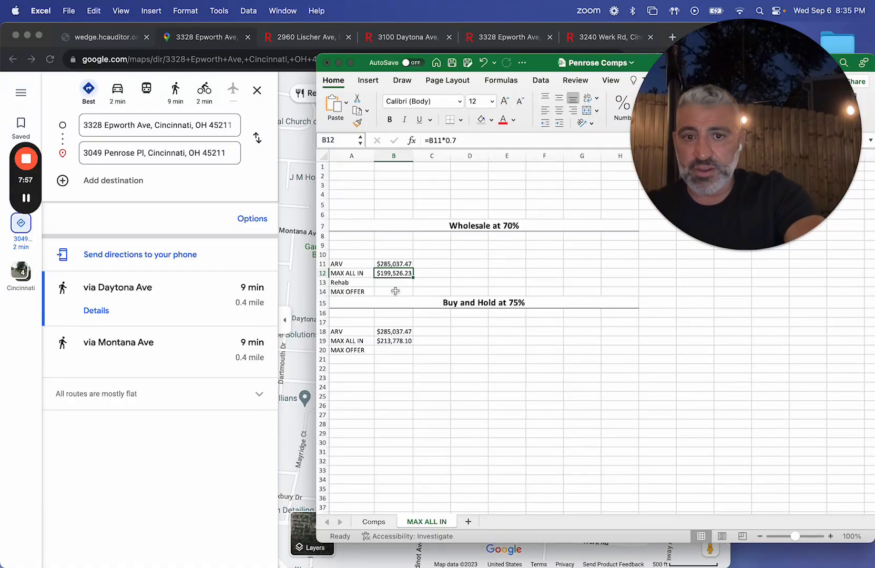
left_click(403, 340)
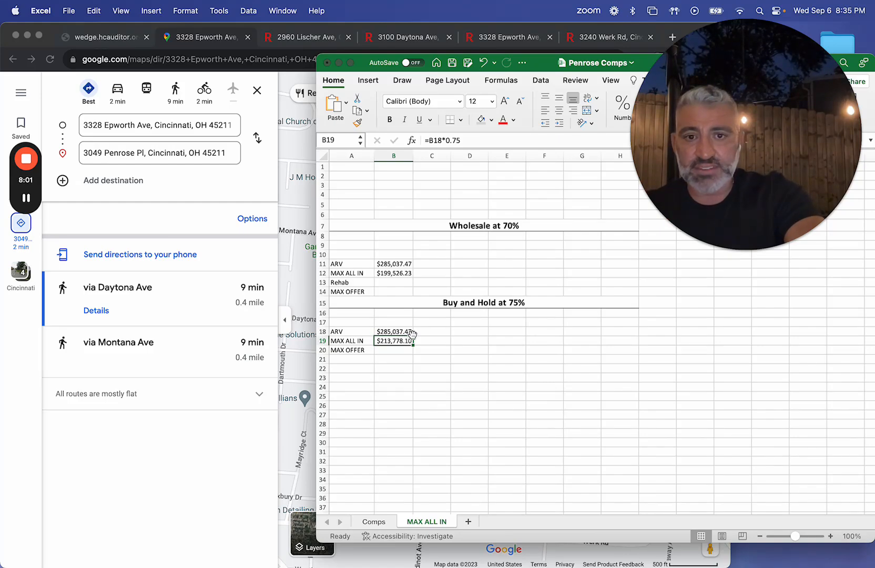
left_click(401, 282)
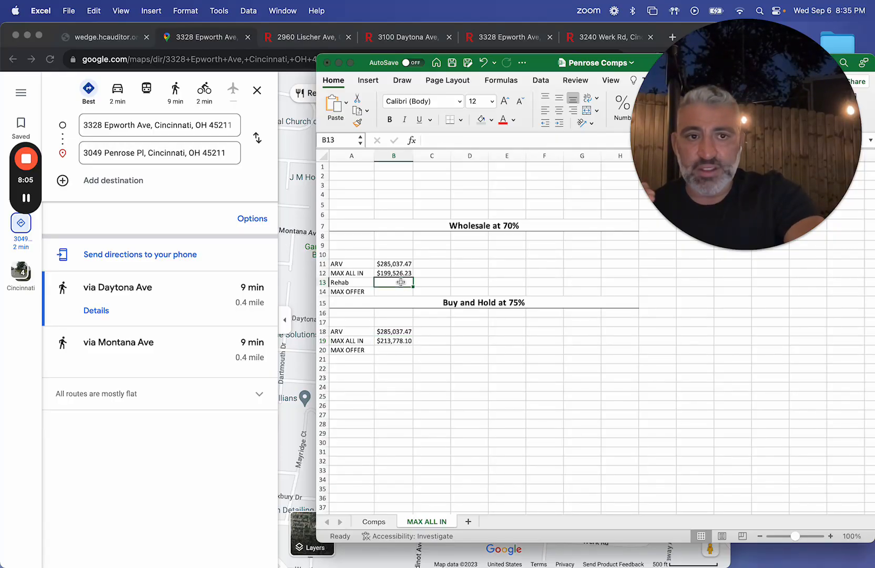